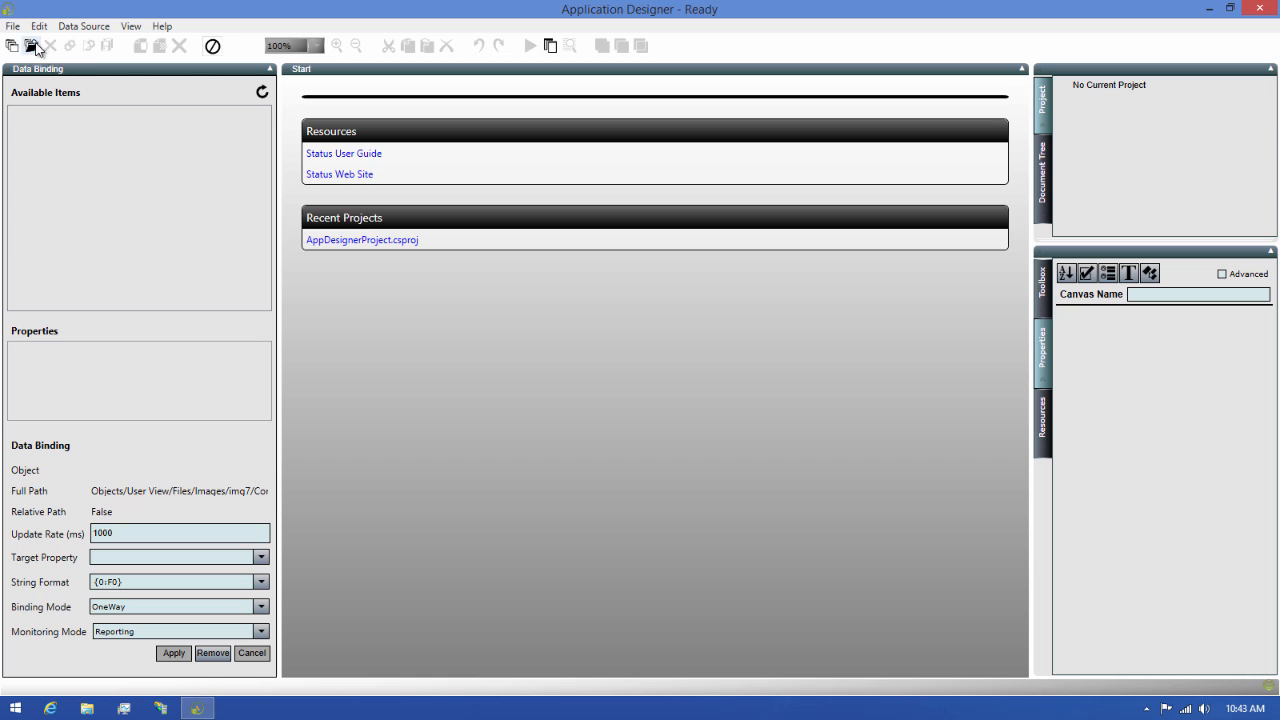
- Open the AppDesignerProject project file from the AppDesignerProject folder in Documents
click(31, 45)
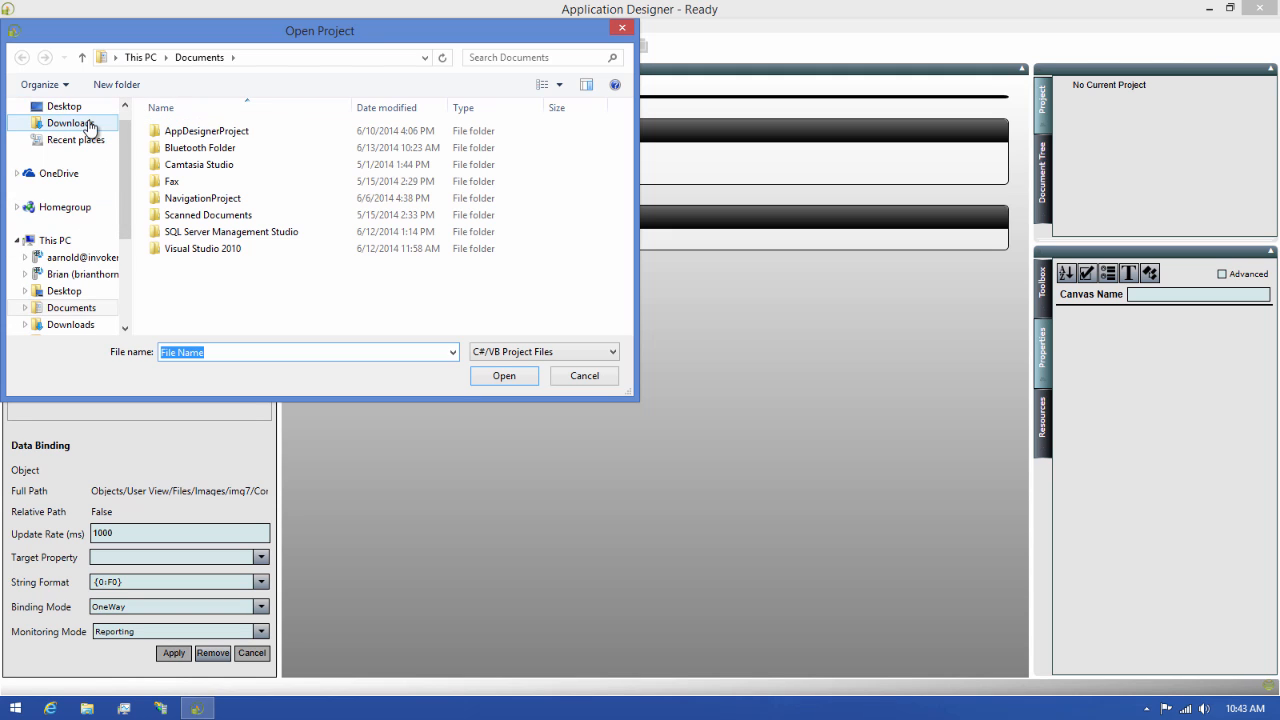
scroll(90, 200, down, 2)
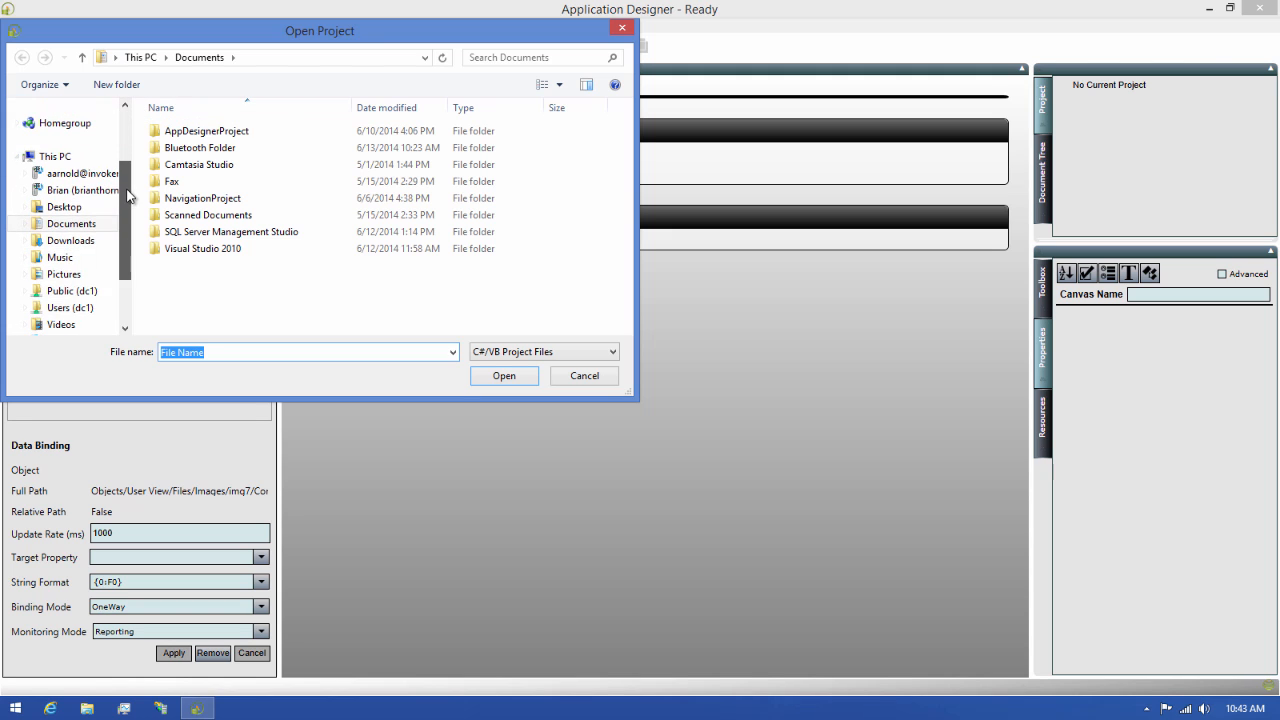
click(80, 224)
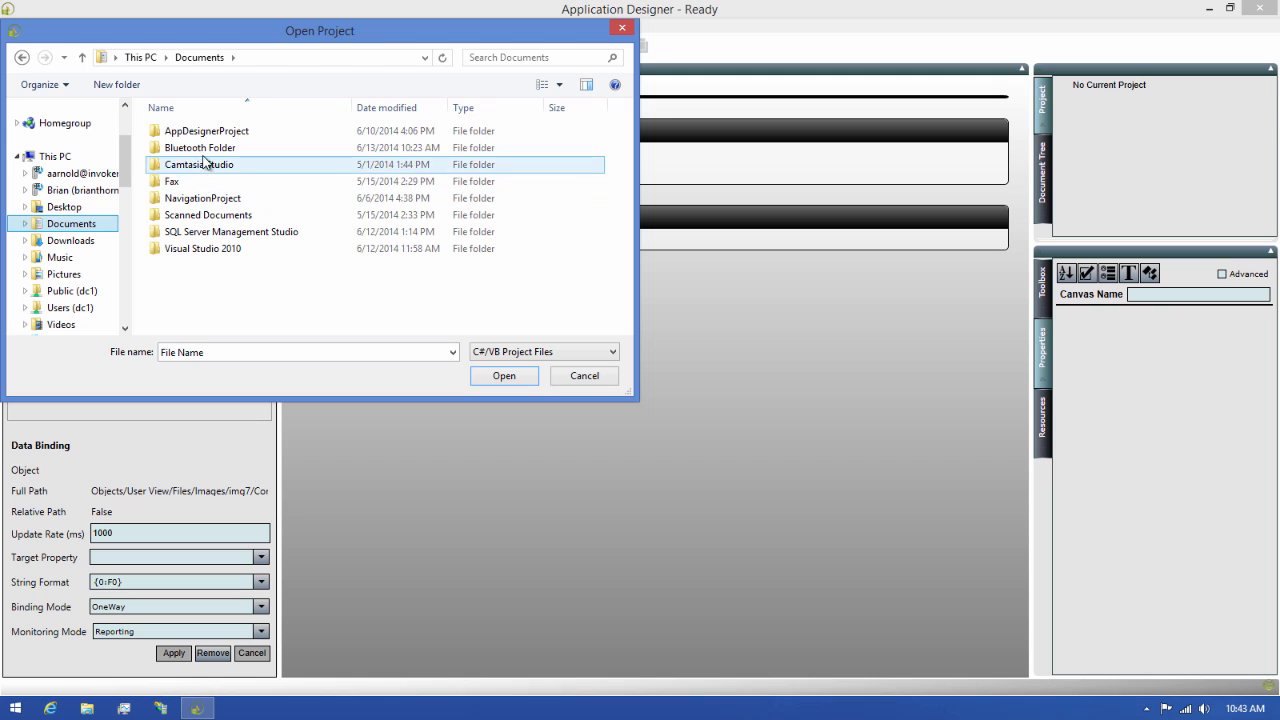
double_click(214, 132)
click(197, 181)
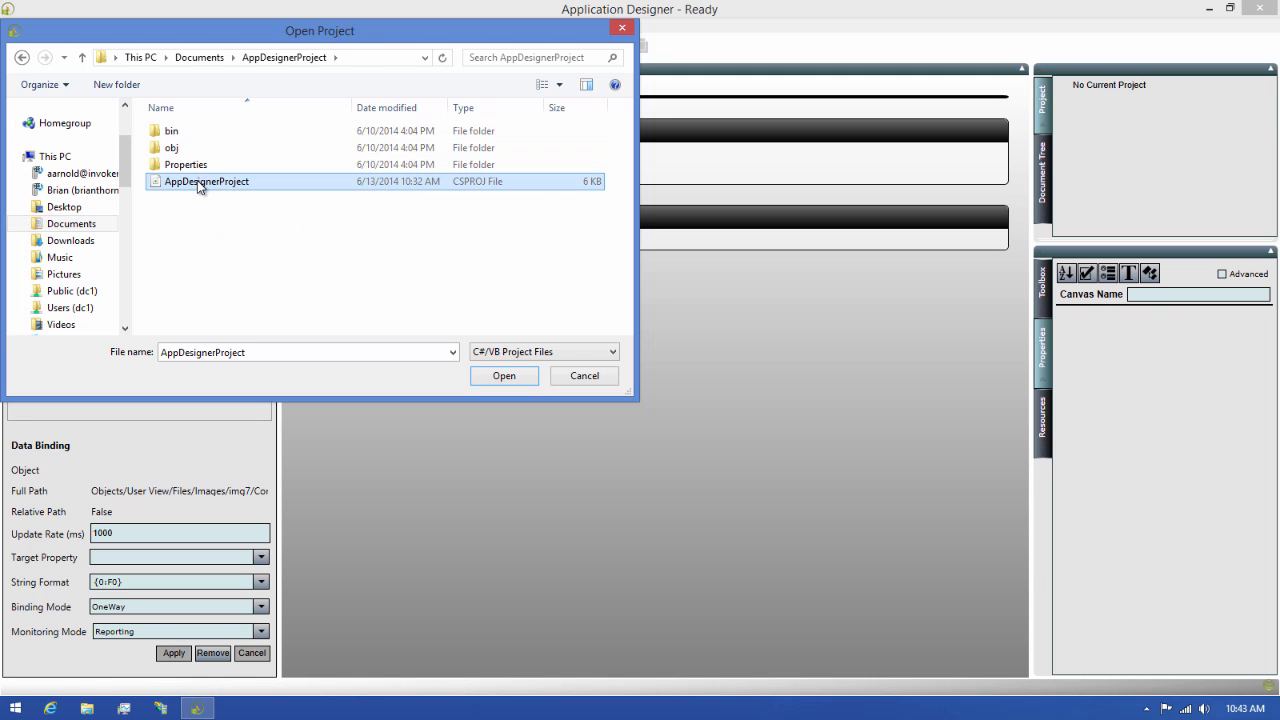
click(504, 376)
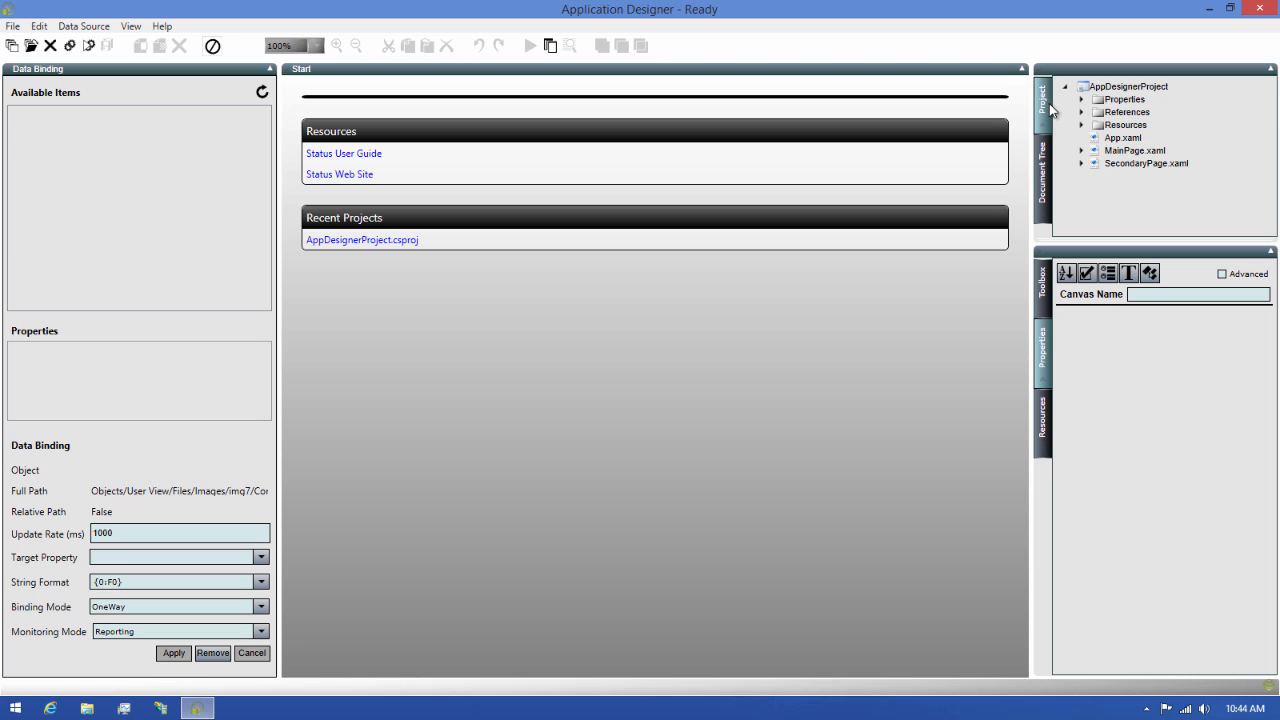
- Open MainPage.xaml from the project for editing and expand the Items Controls category of the Toolbox
double_click(1112, 152)
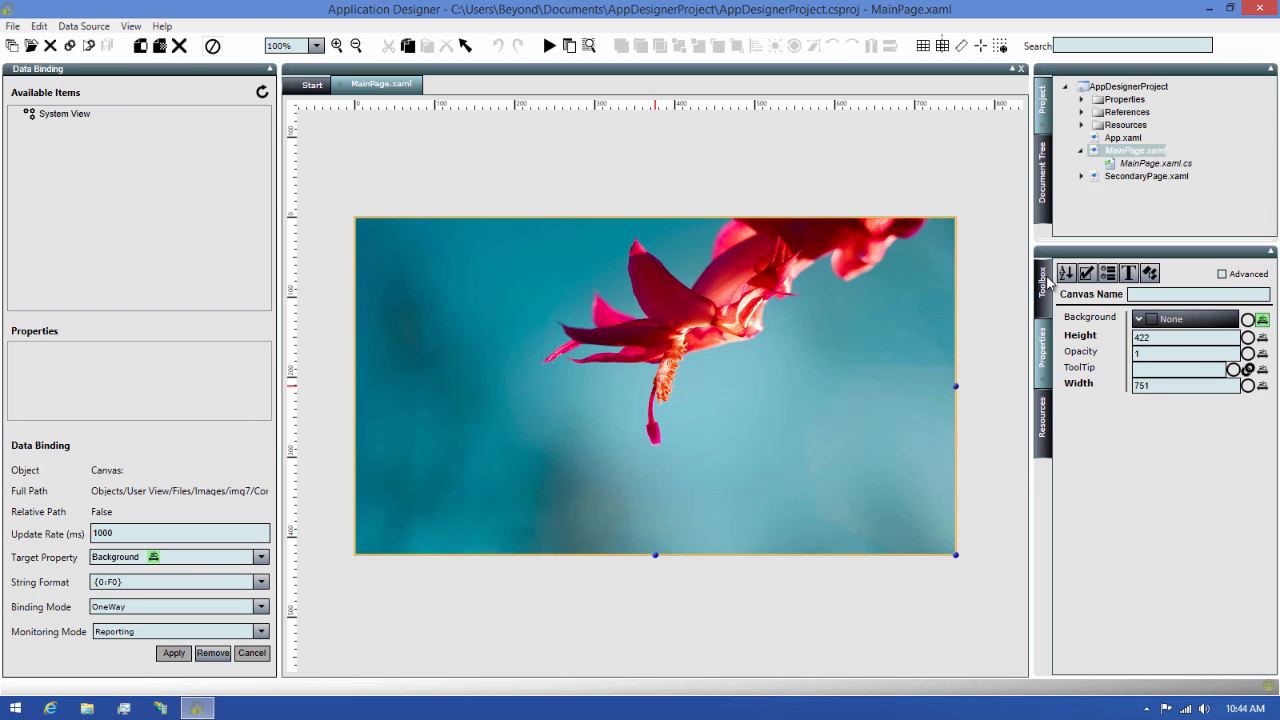
click(1045, 285)
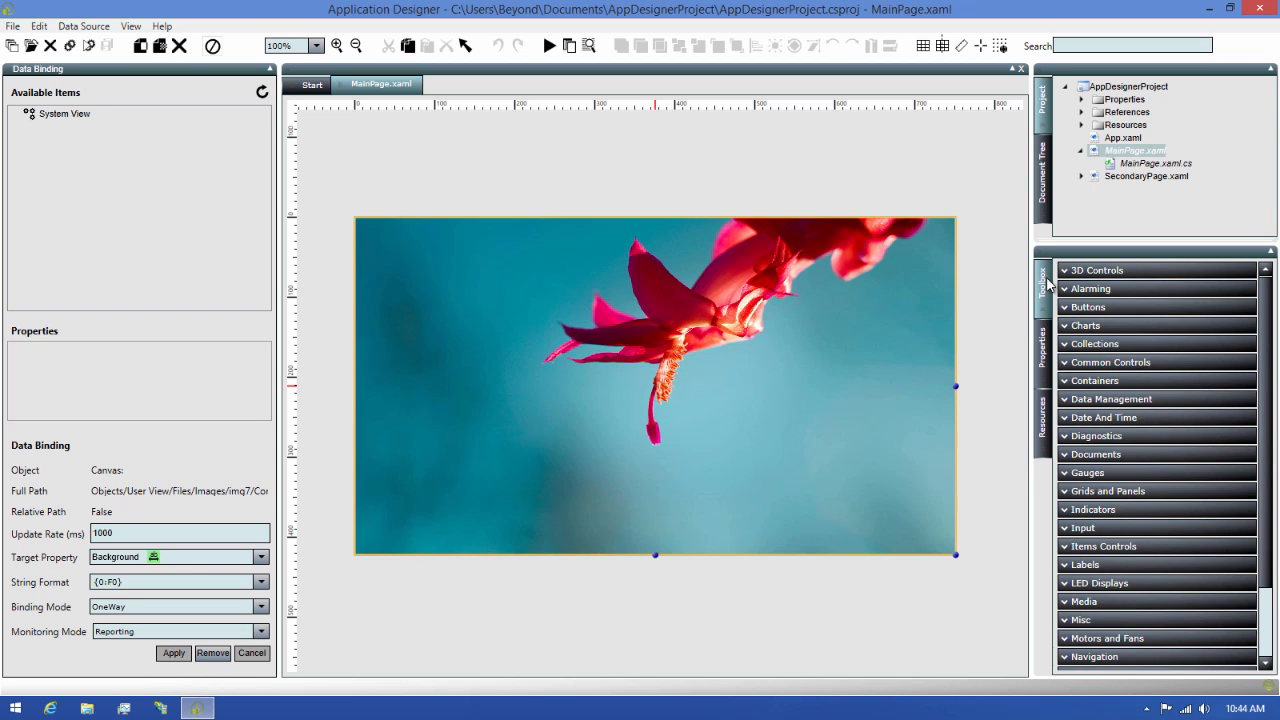
scroll(1108, 328, down, 3)
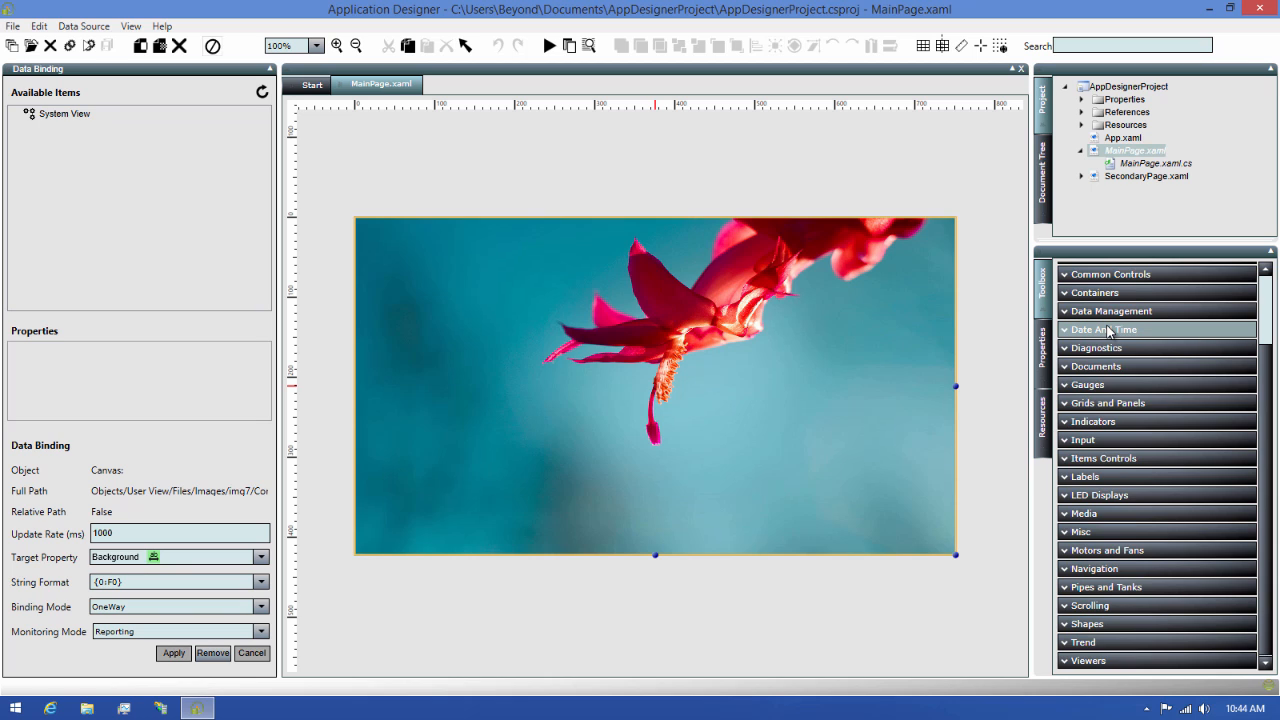
click(1118, 458)
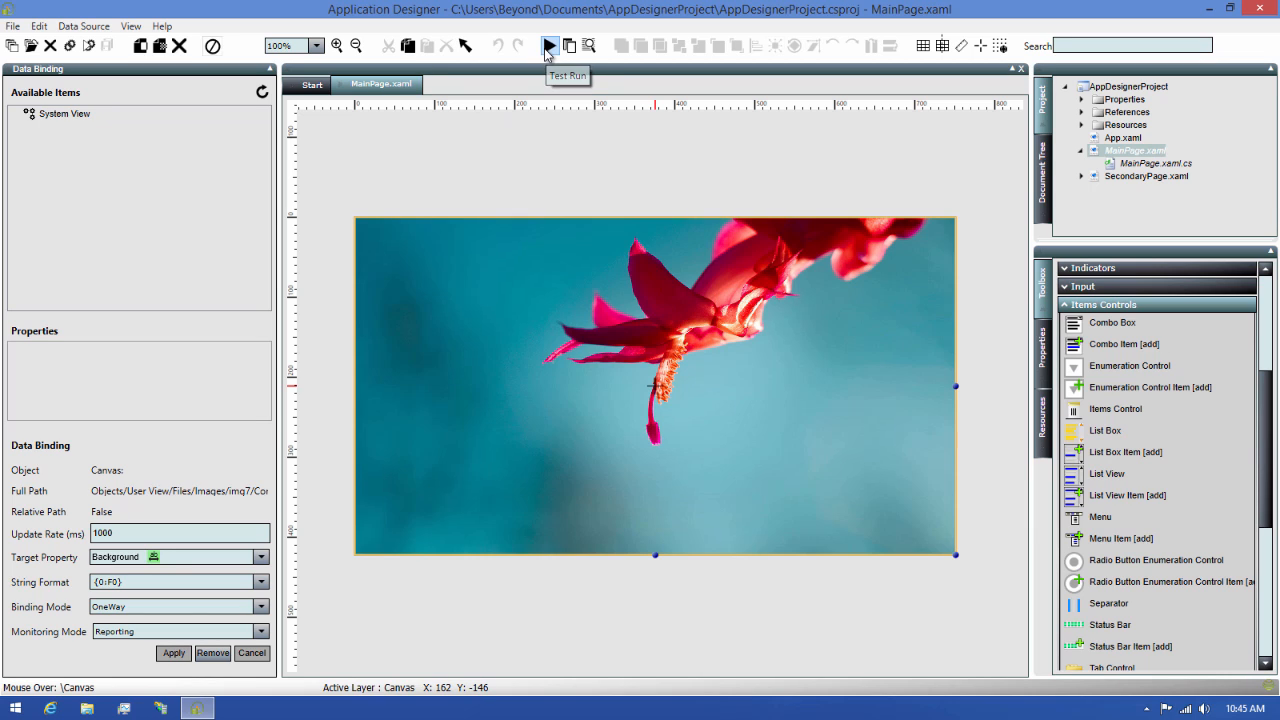
- Test-run MainPage in the designer, and preview the project in a widened Application Runtime window connected to the Status server
click(548, 46)
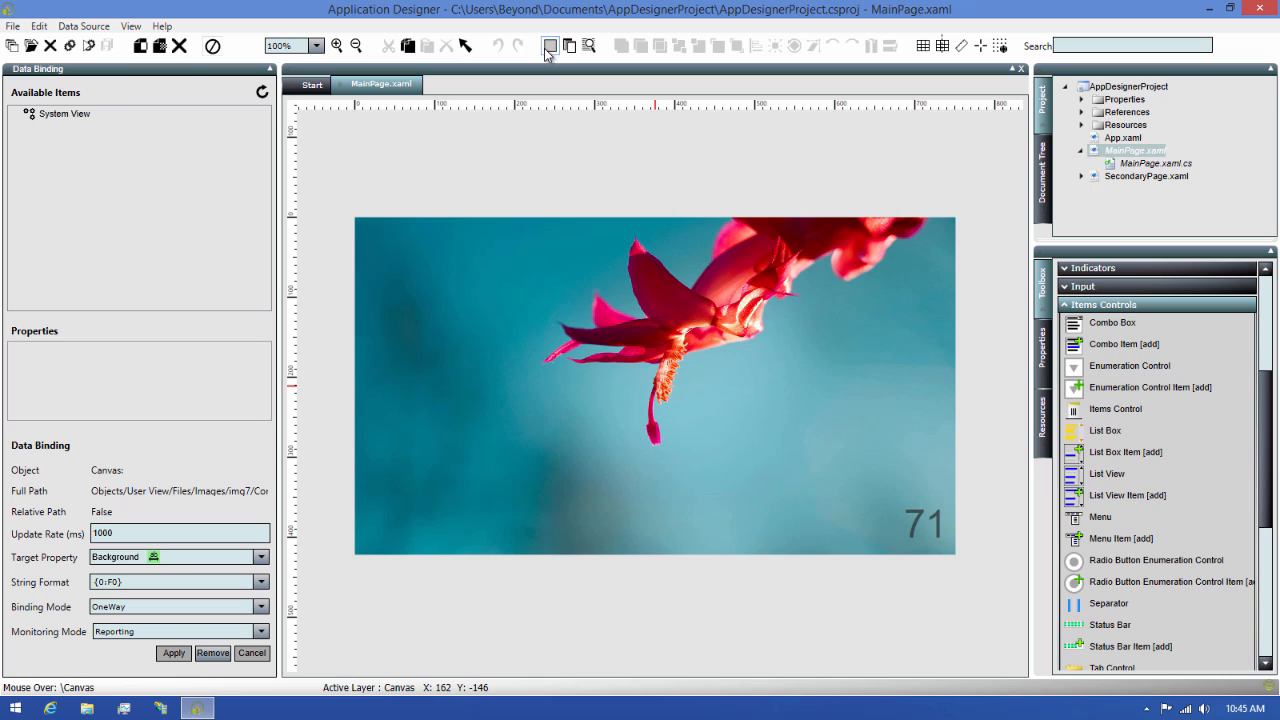
click(546, 48)
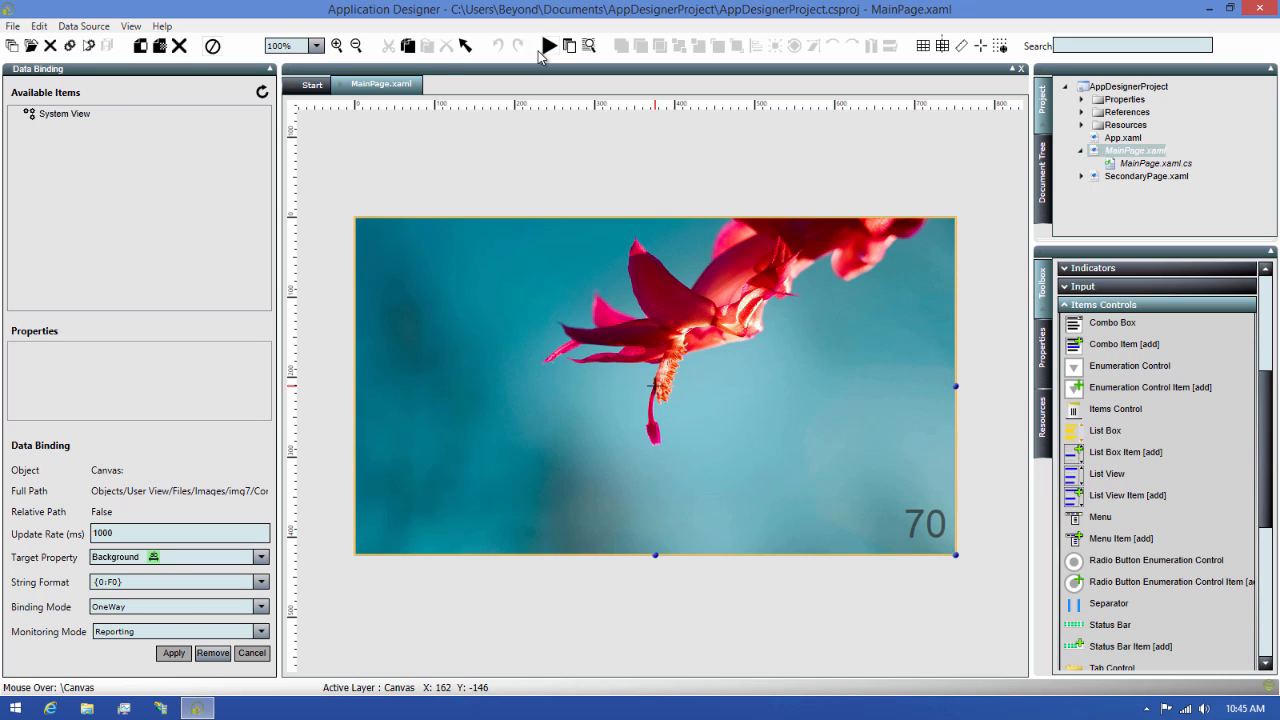
click(90, 47)
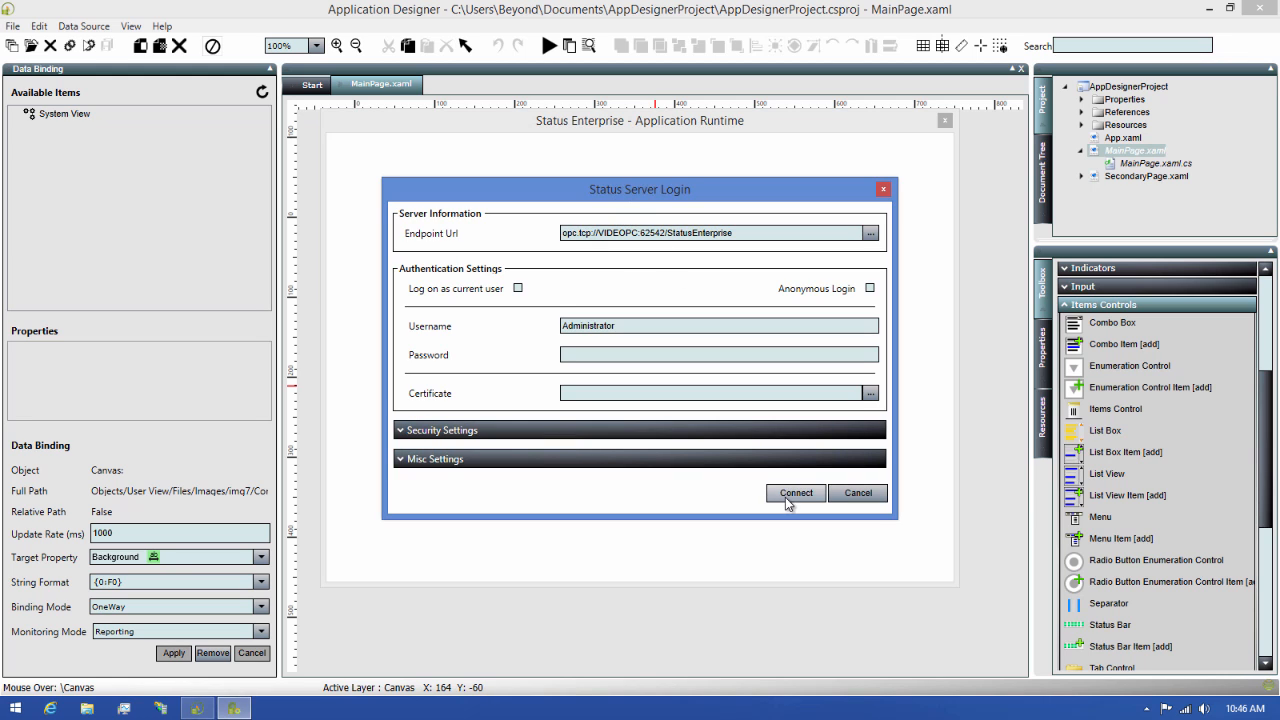
click(787, 493)
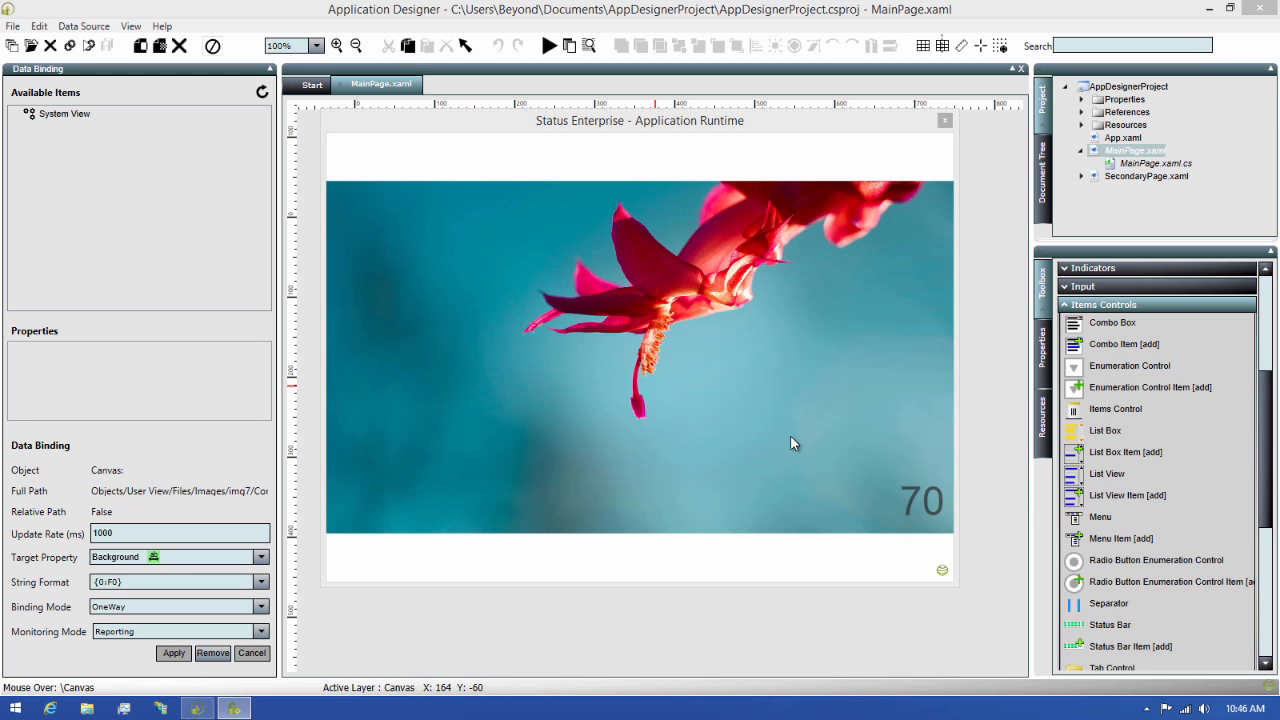
drag(957, 358, 1127, 357)
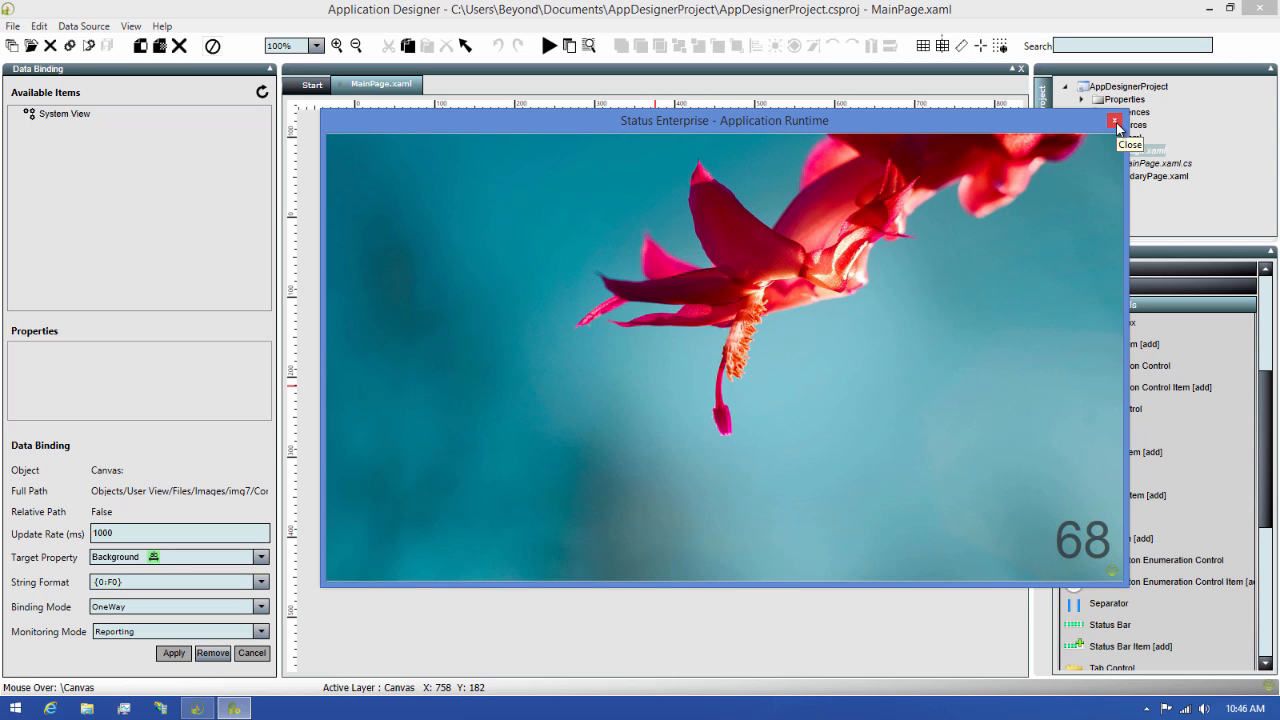
click(1115, 121)
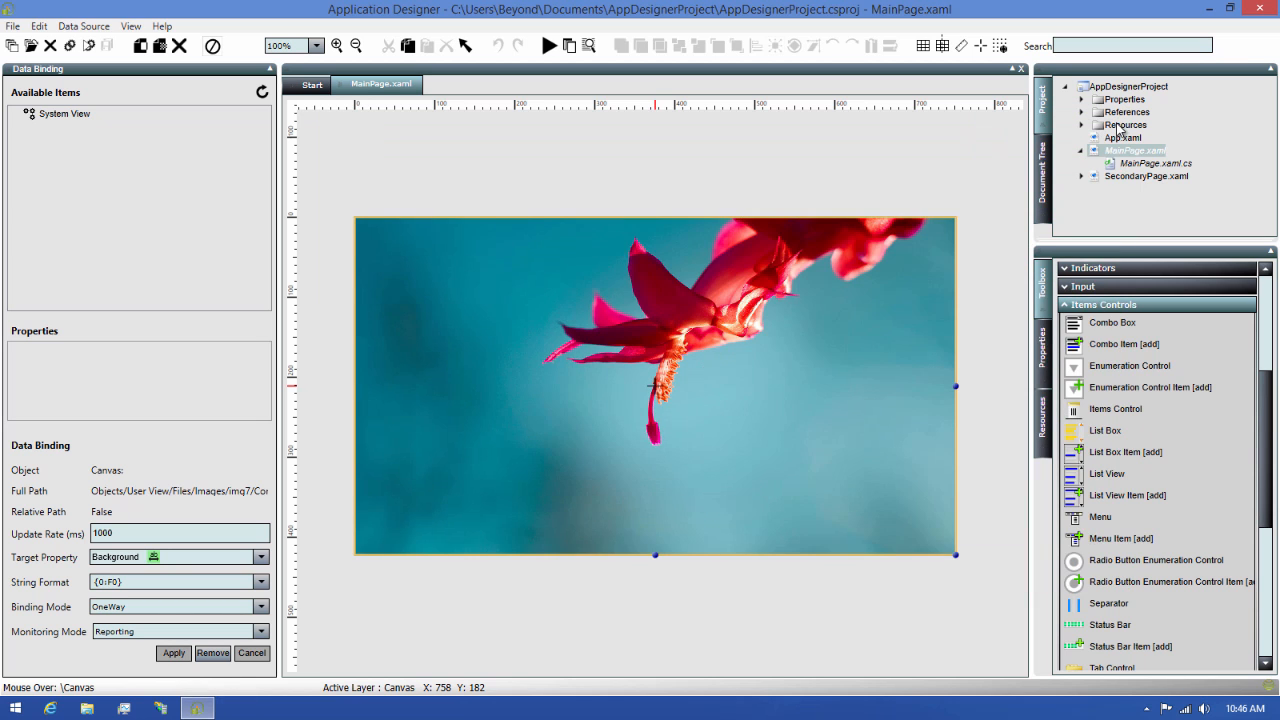
- Search Windows for "application" and launch Application Runtime Configuration
key(super)
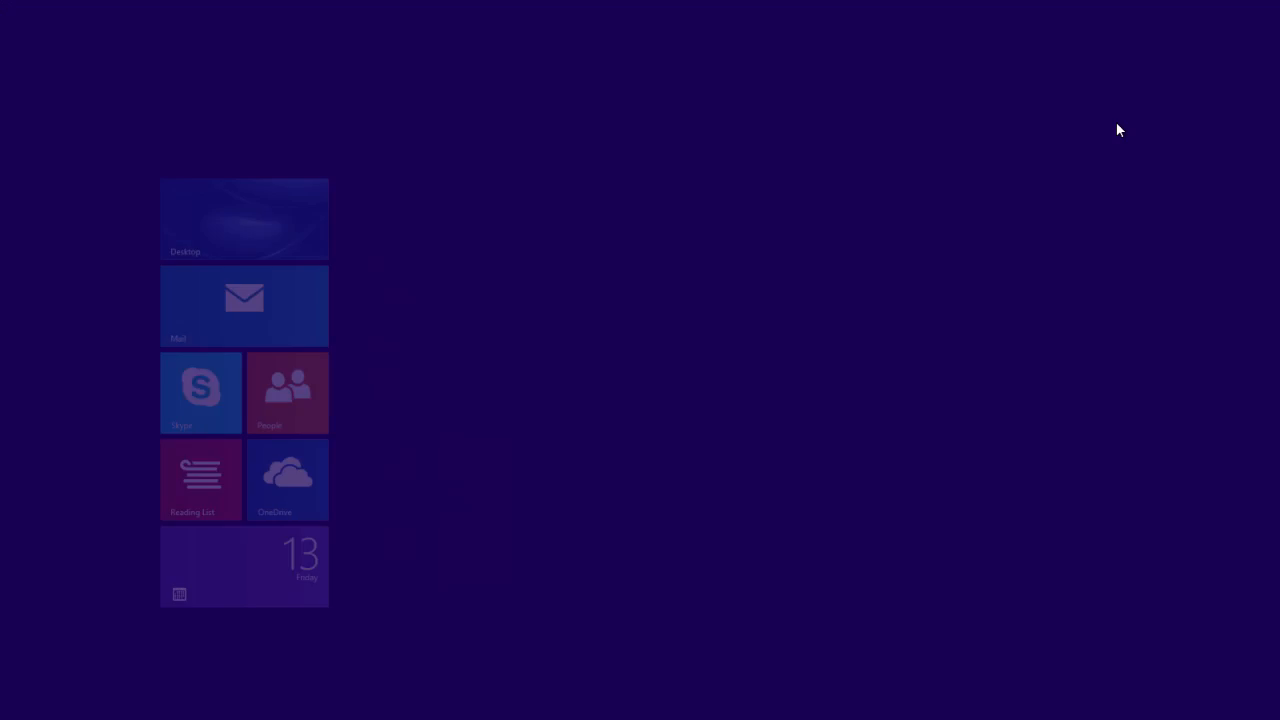
text(application)
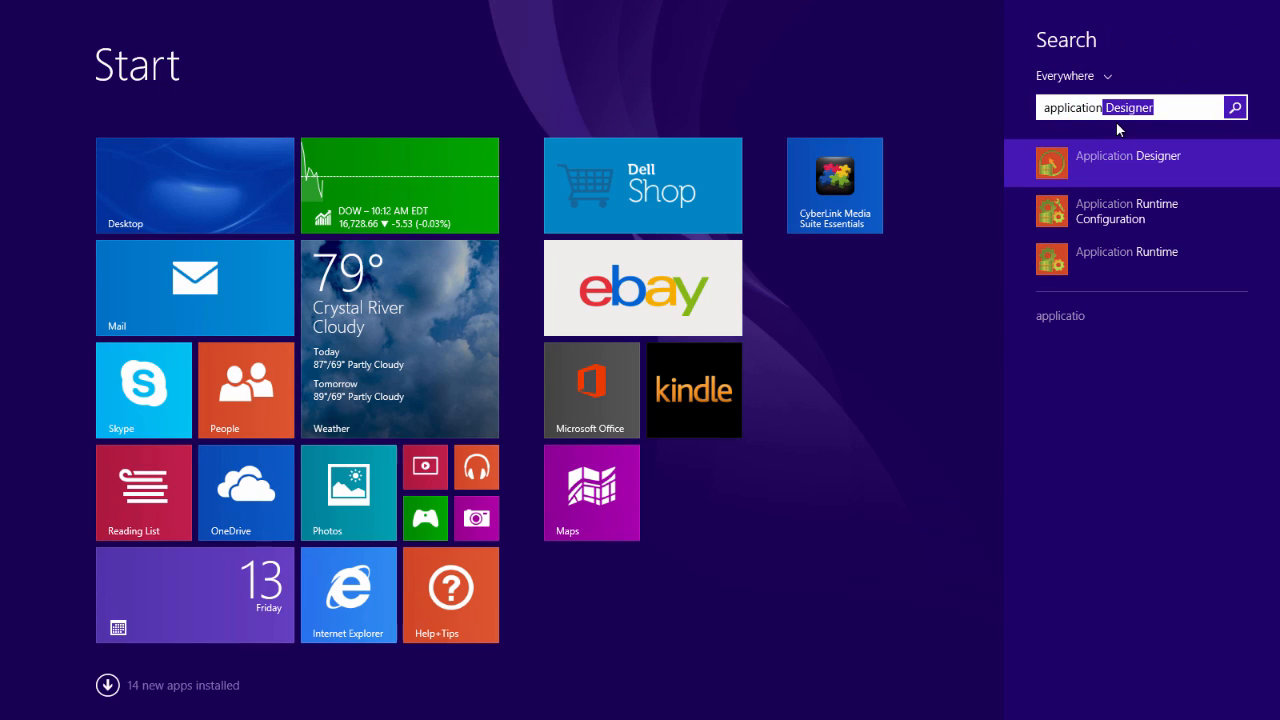
click(1105, 214)
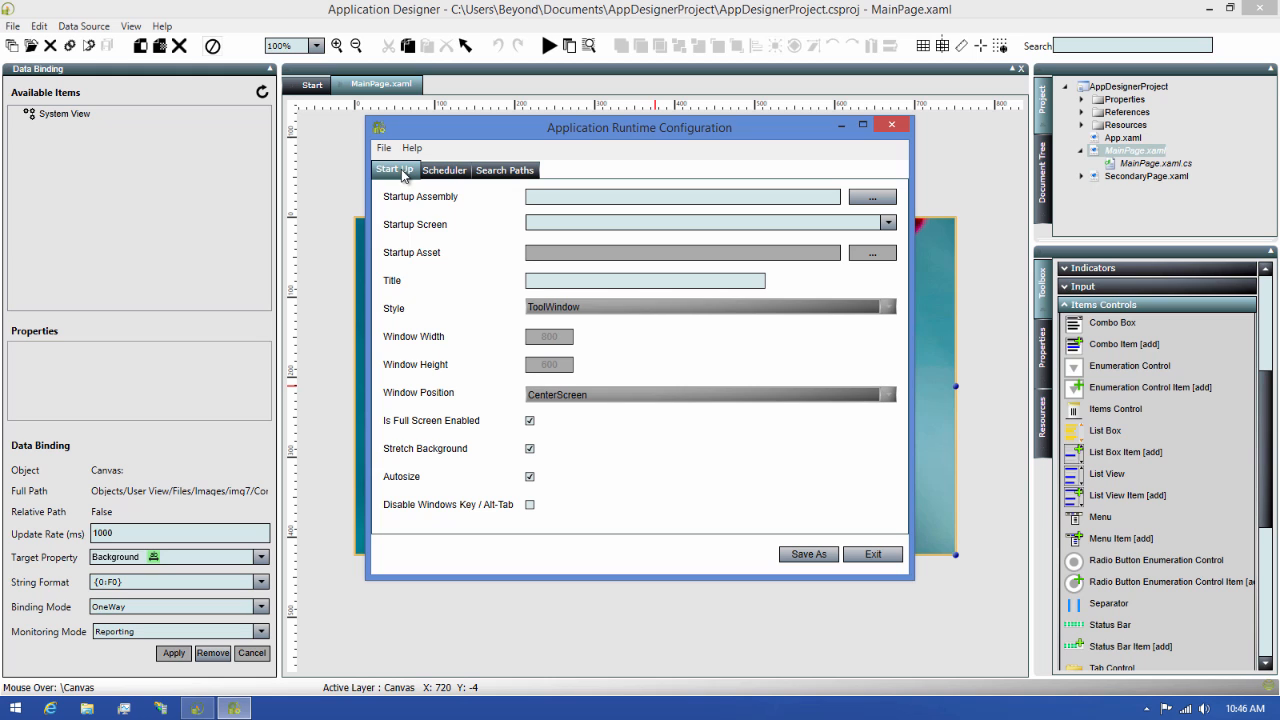
- Set the Startup Assembly to AppDesignerProject.dll and the Startup Screen to AppDesignerProject.MainPage
click(872, 196)
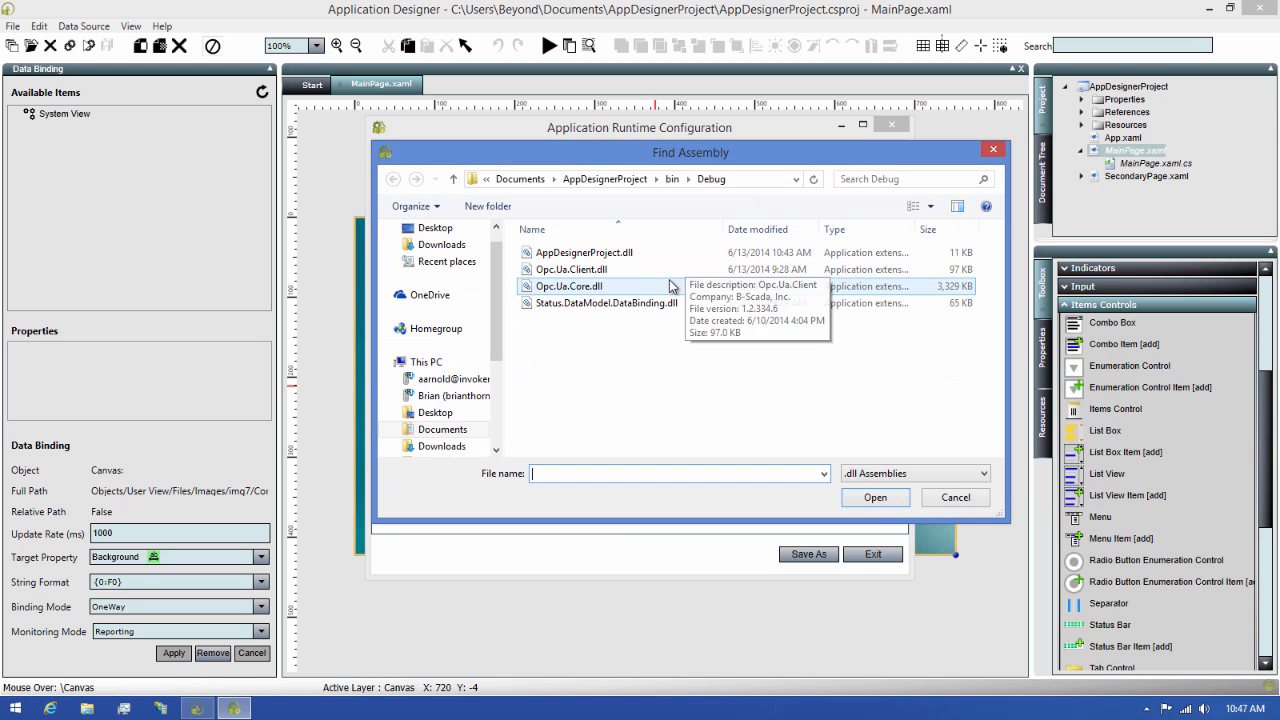
click(617, 256)
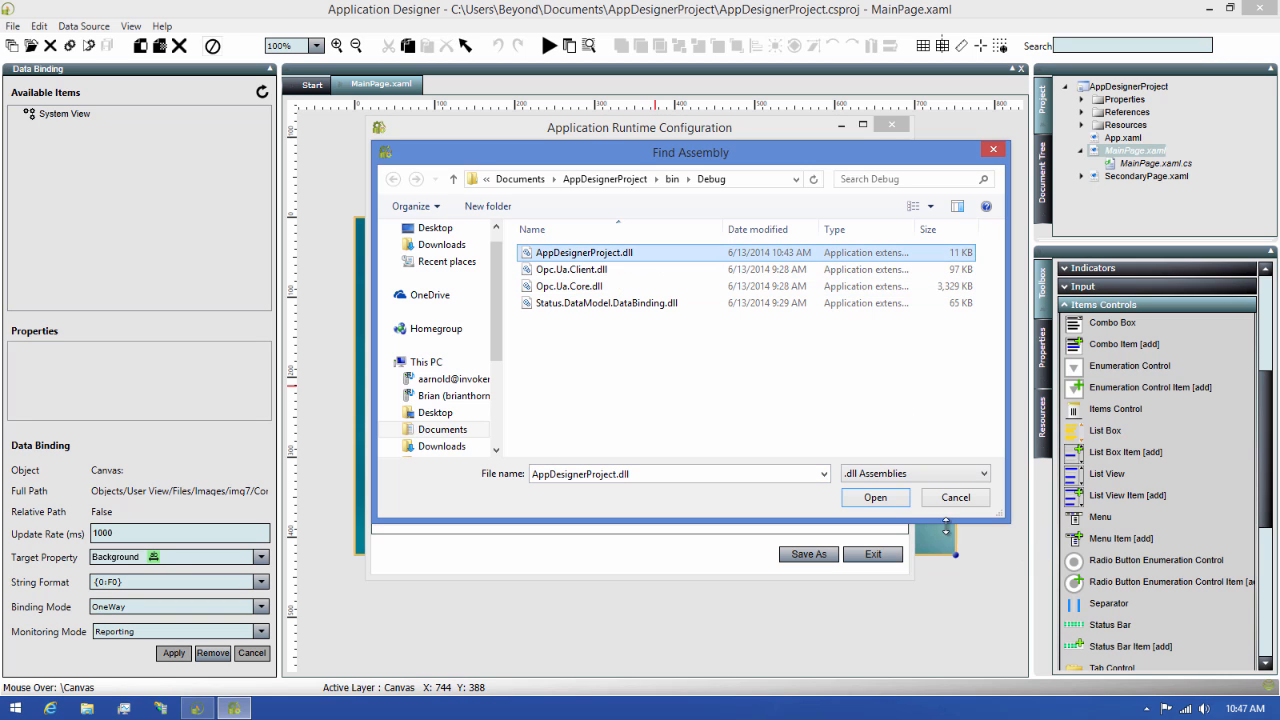
click(875, 498)
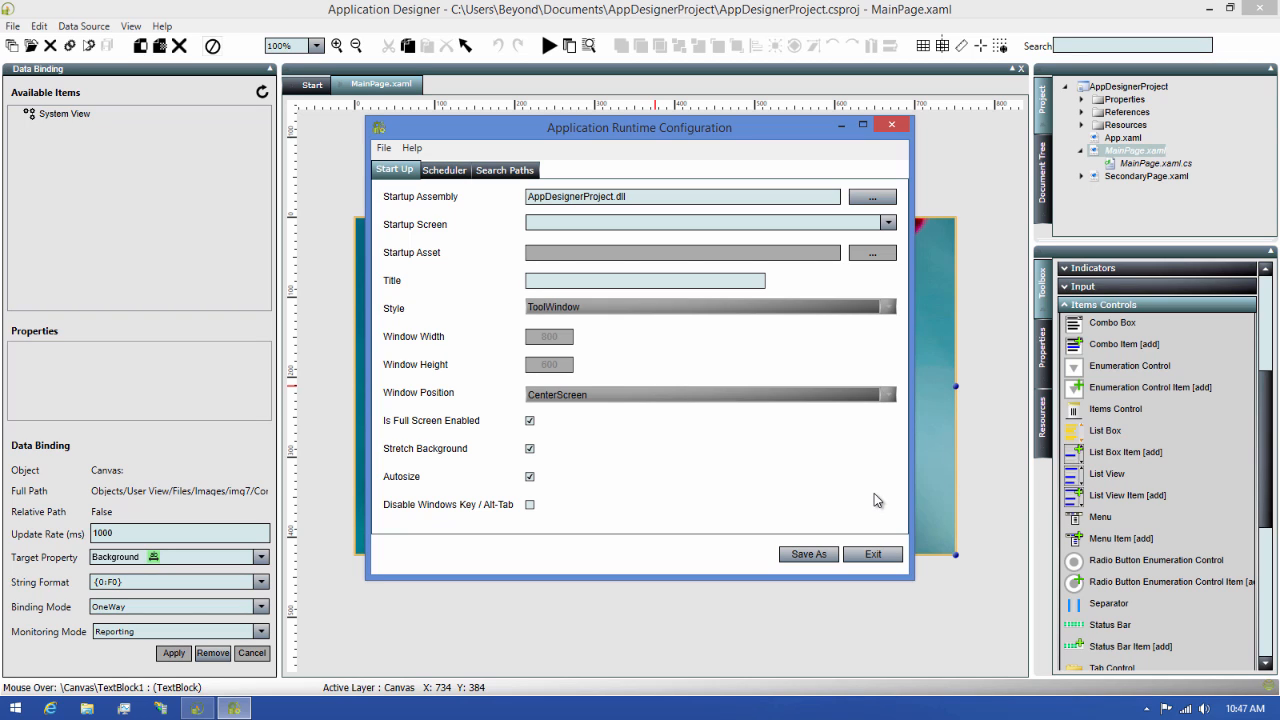
click(887, 224)
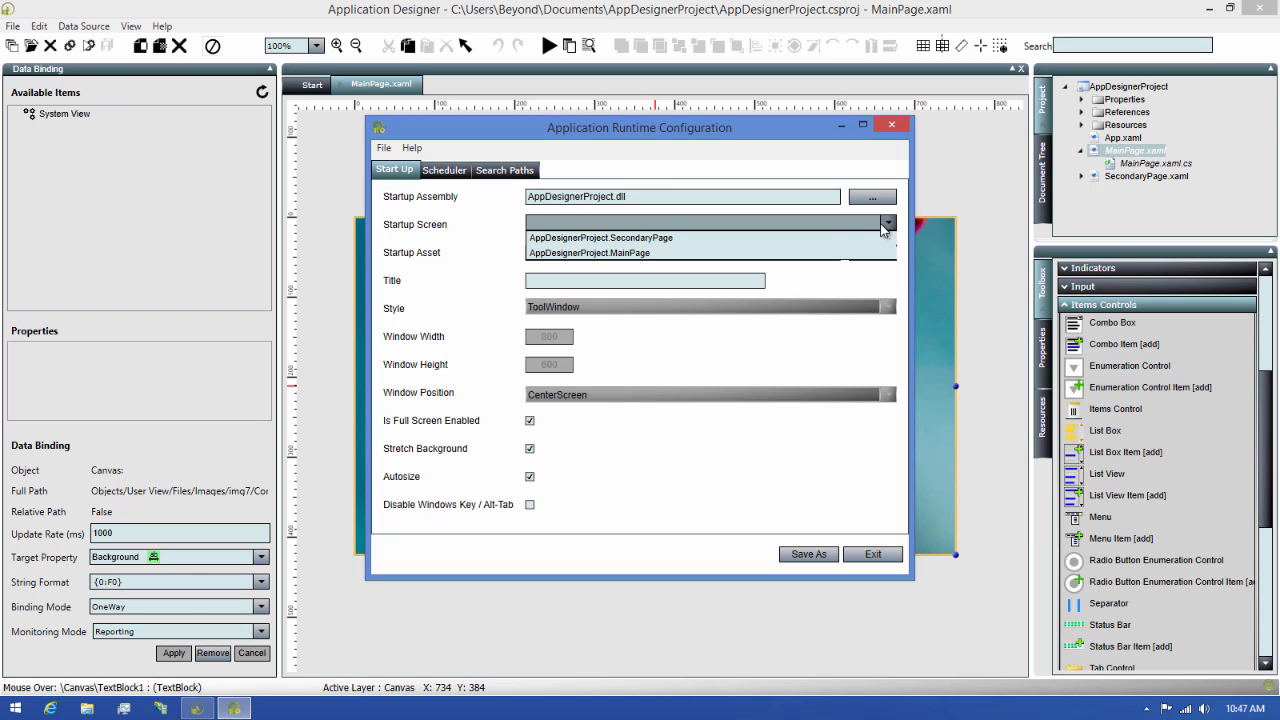
click(830, 253)
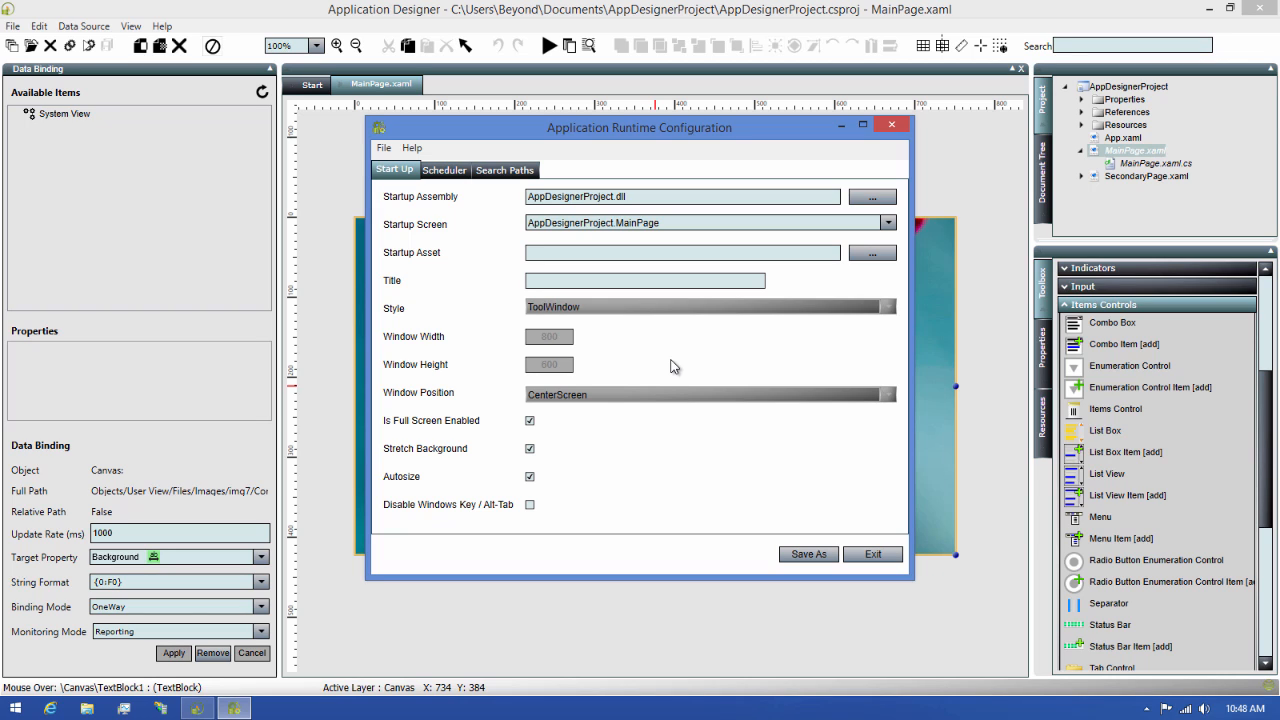
- Turn off Is Full Screen Enabled in the startup settings and view the available window Style options
click(531, 421)
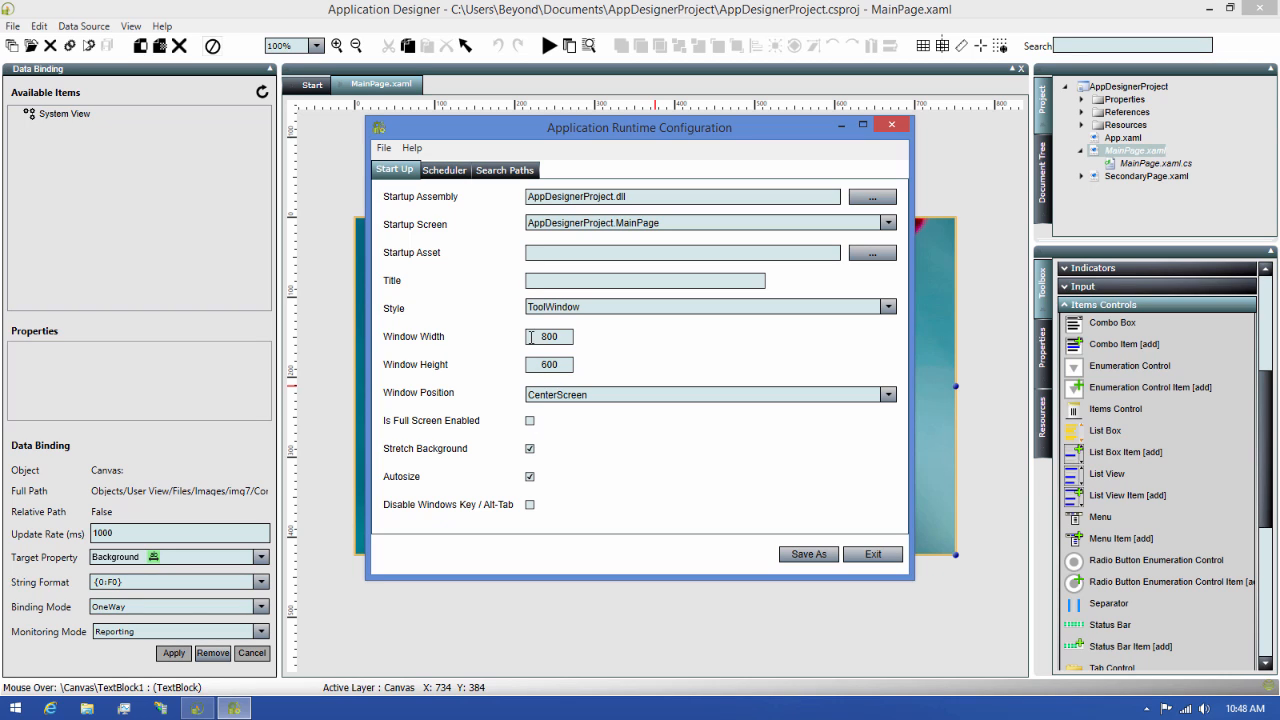
click(834, 305)
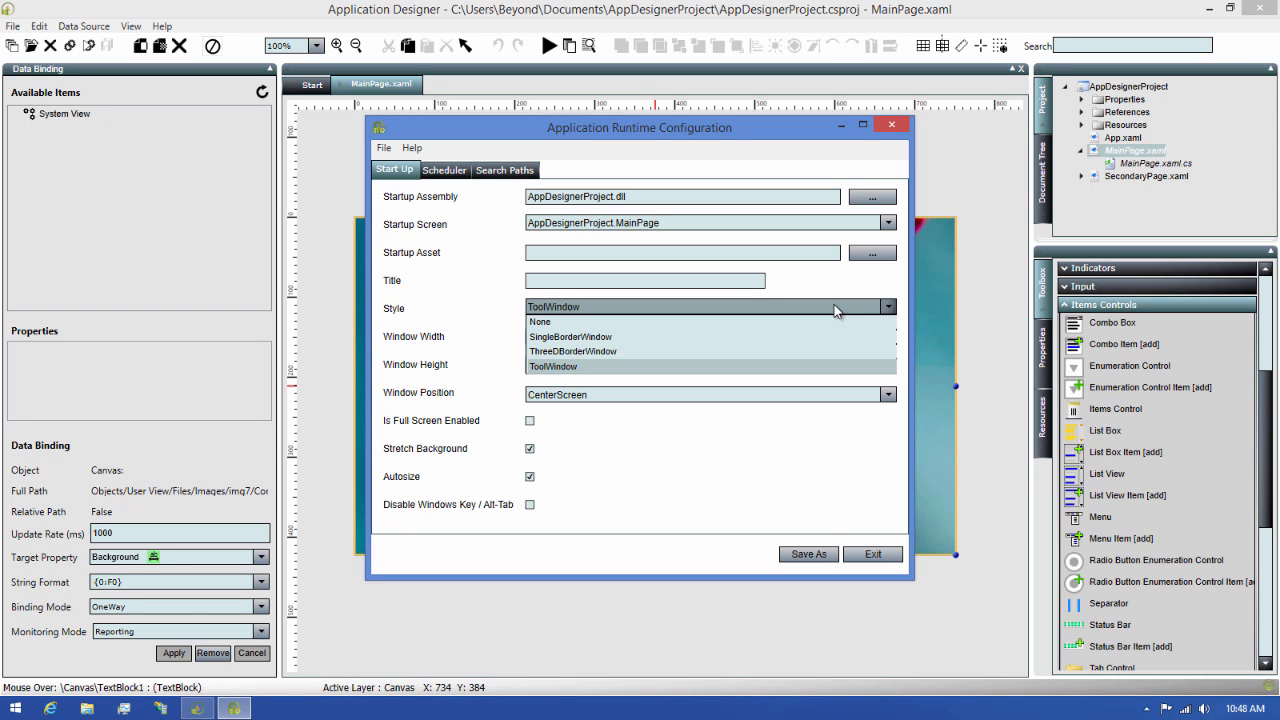
click(836, 311)
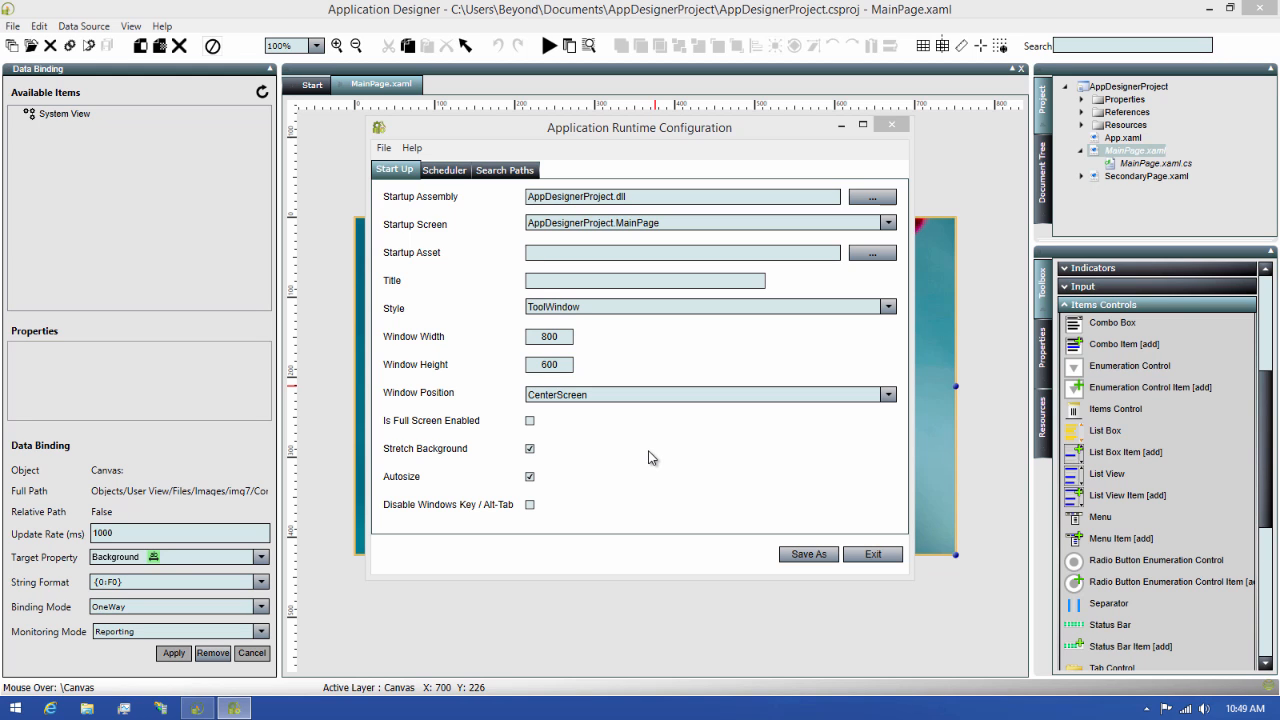
- Save the runtime configuration to the Desktop as the XML file StatusClientConfig
click(811, 560)
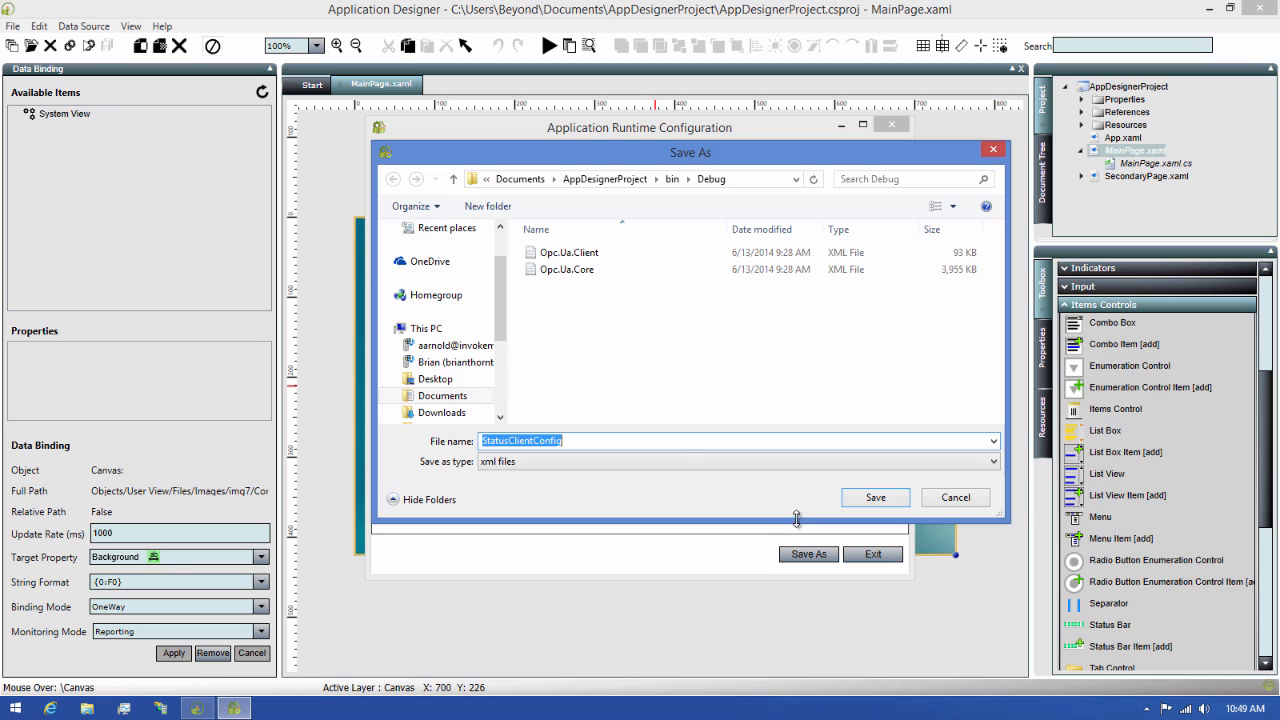
drag(503, 321, 513, 275)
click(436, 257)
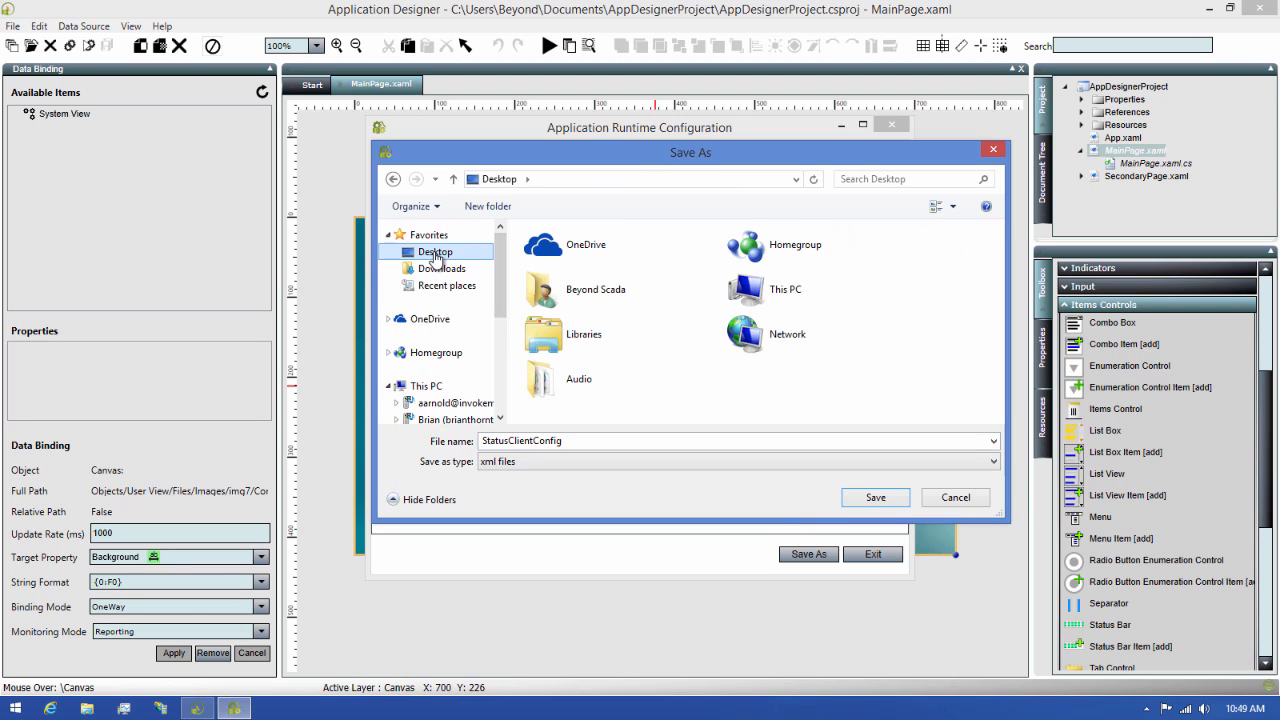
scroll(435, 258, down, 1)
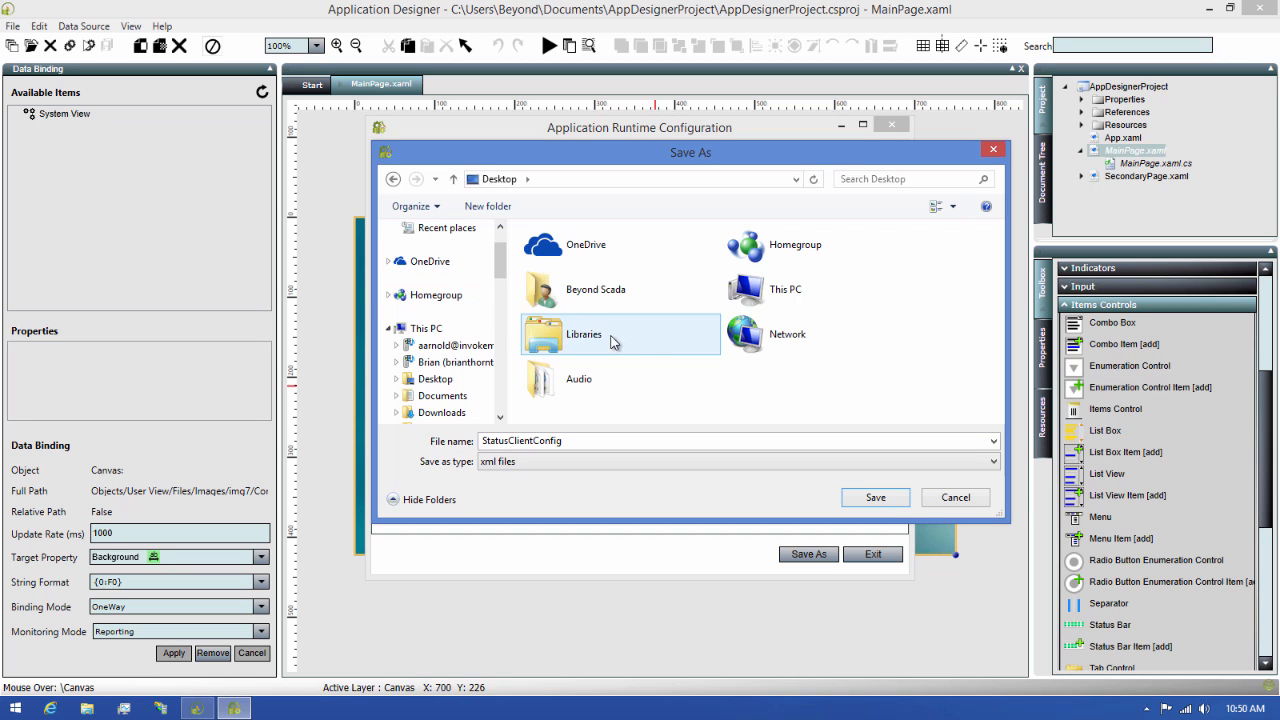
click(872, 497)
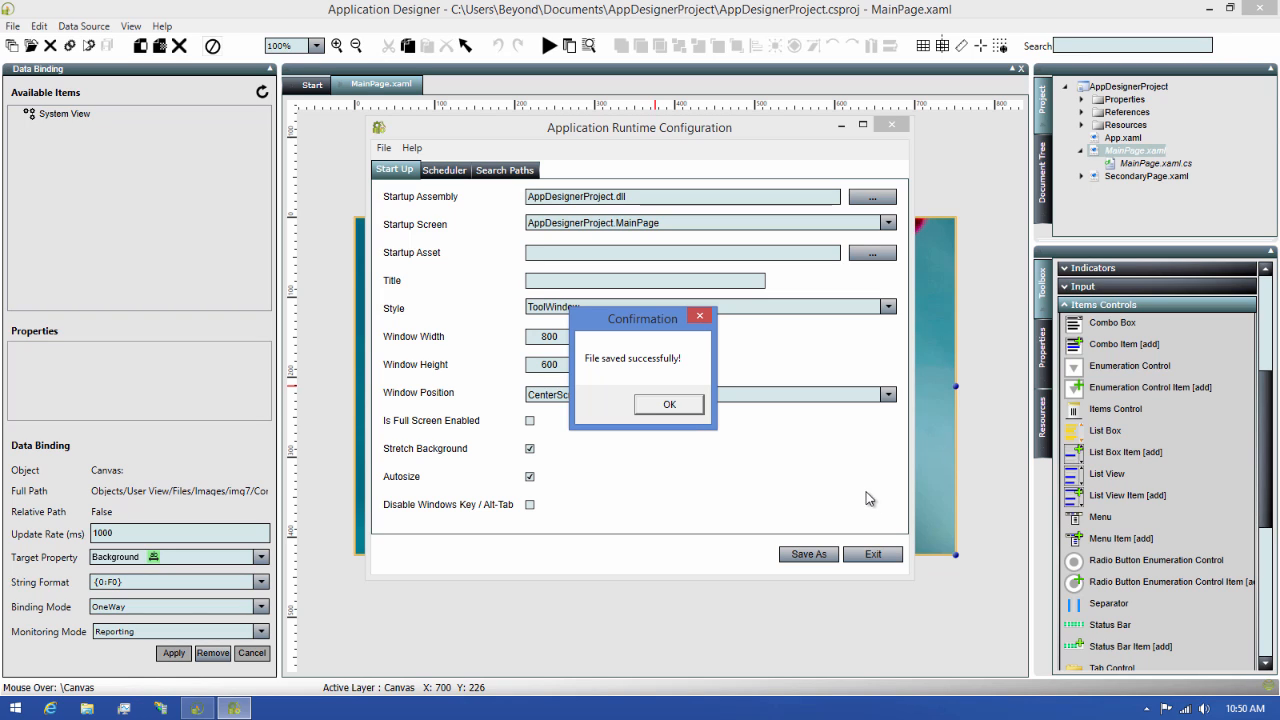
click(668, 406)
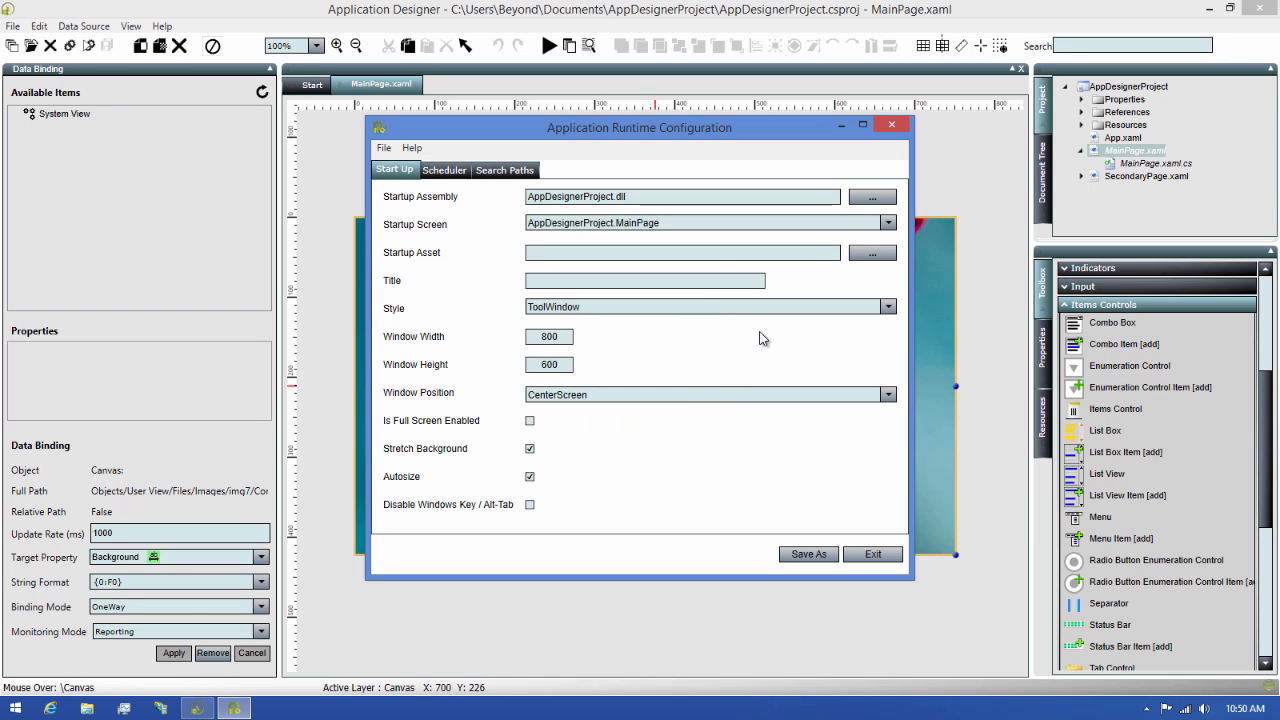
- Minimize the configuration window, search Windows for "application" and launch Application Runtime
click(840, 126)
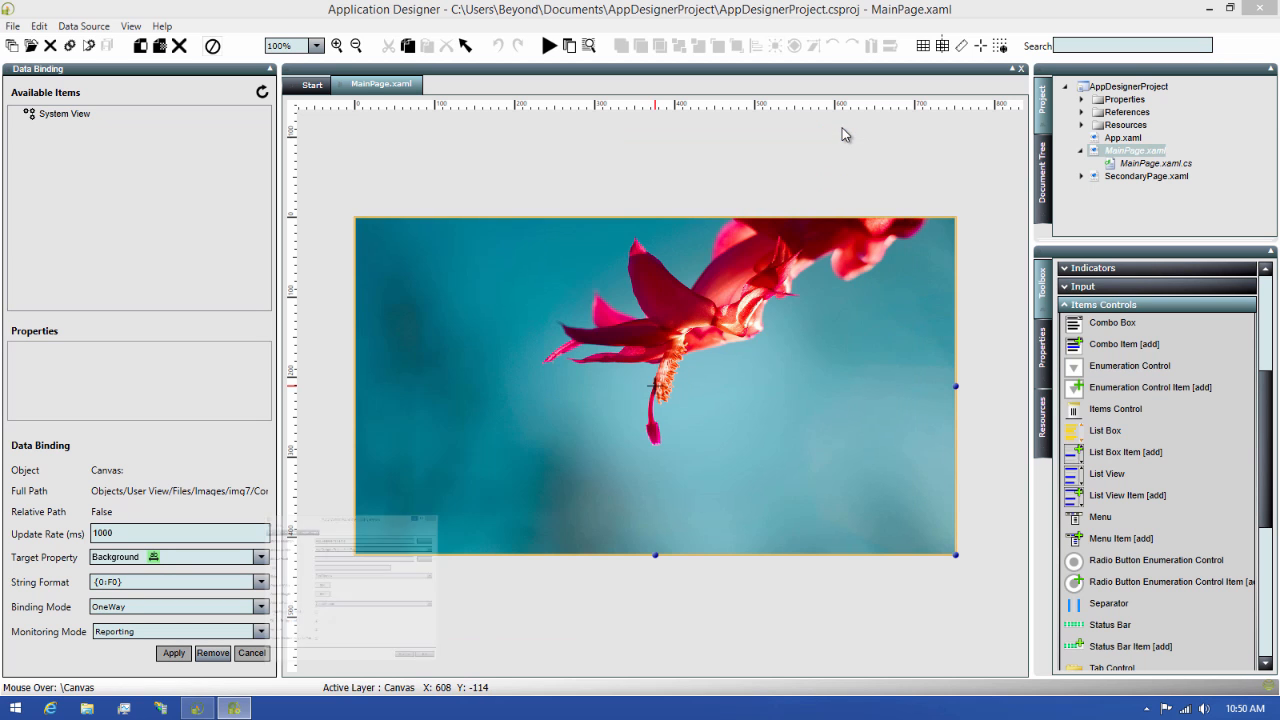
key(super)
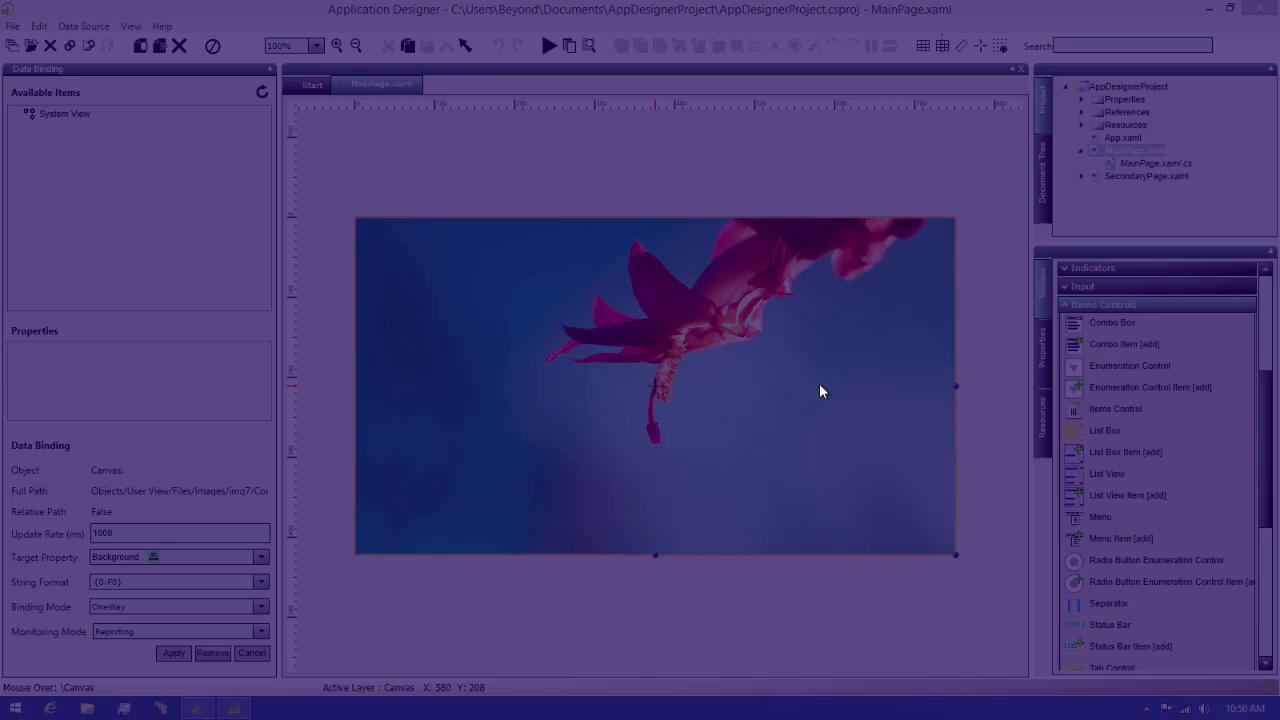
text(applica)
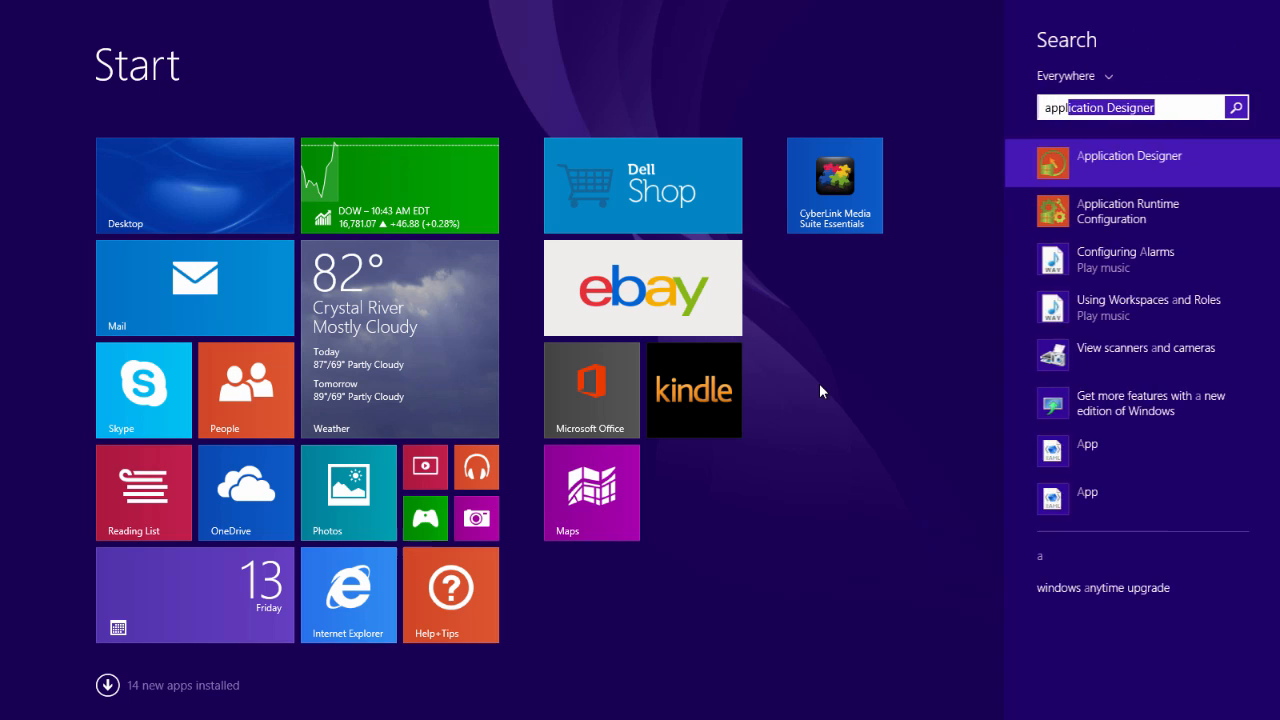
key(BackSpace)
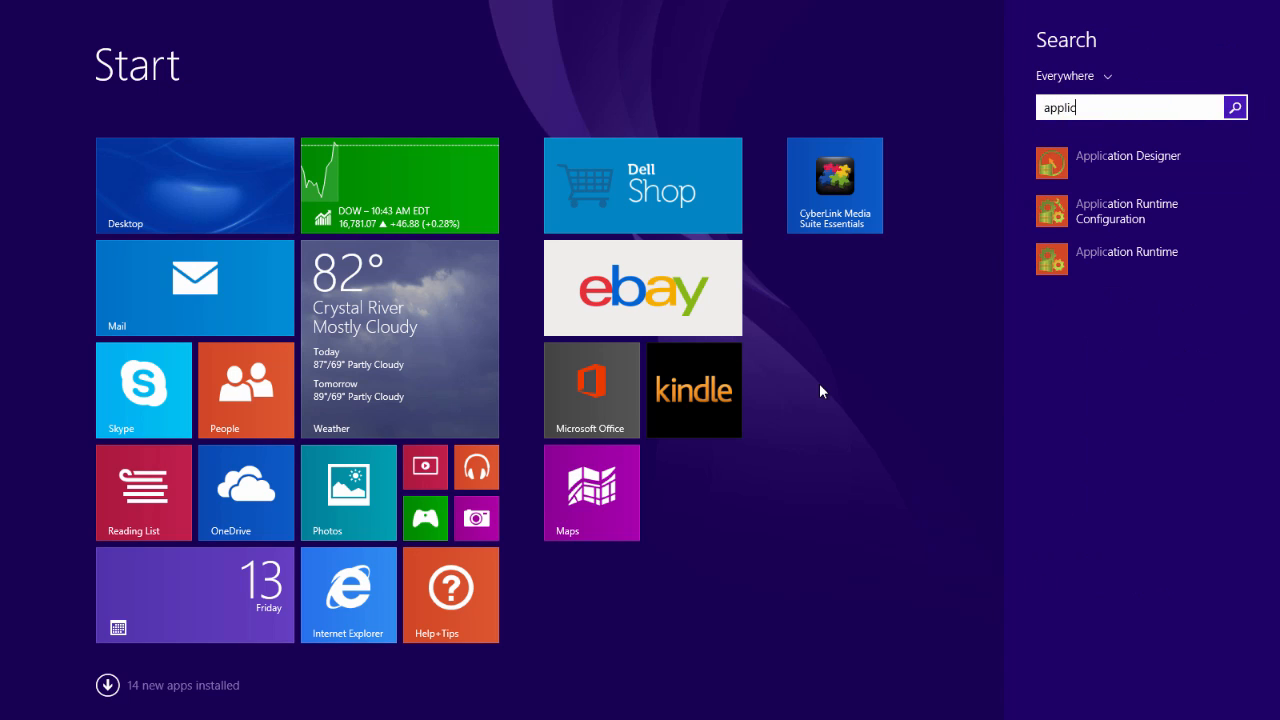
text(ation Designer)
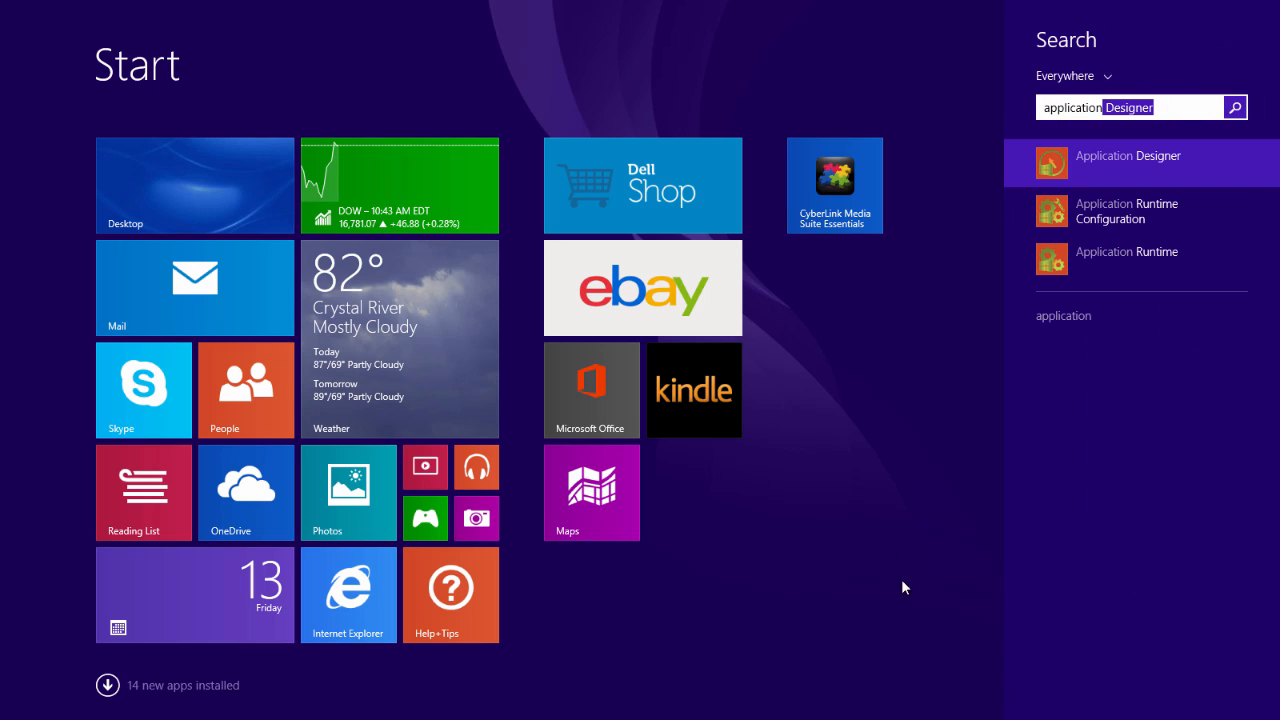
click(1086, 253)
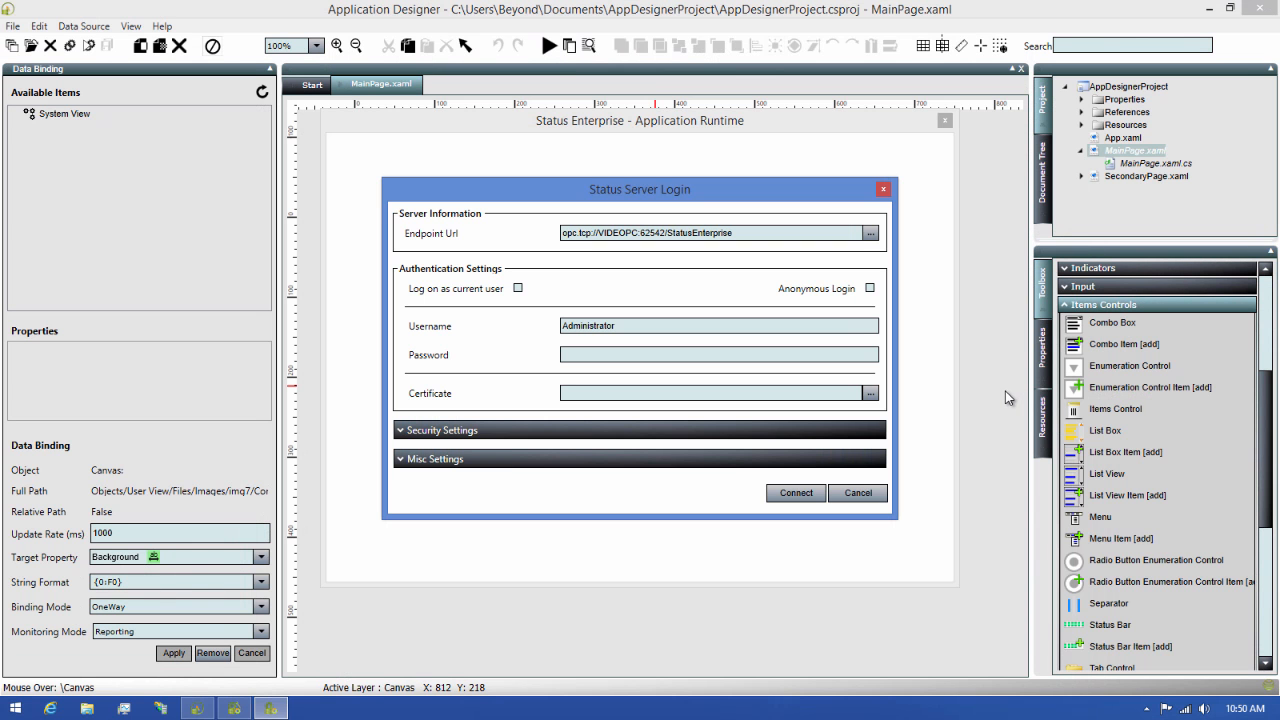
- Connect to the Status server, run the client with StatusClientConfig.xml from the Desktop, and close the runtime window
click(797, 493)
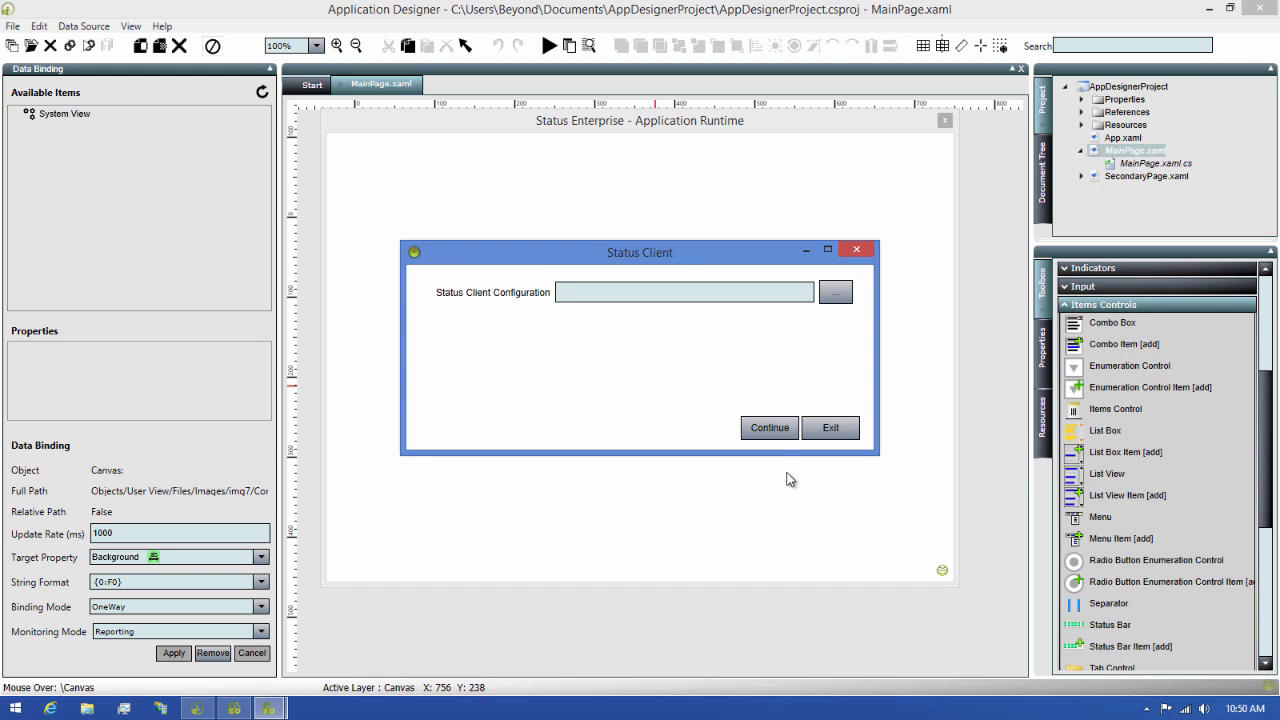
click(836, 294)
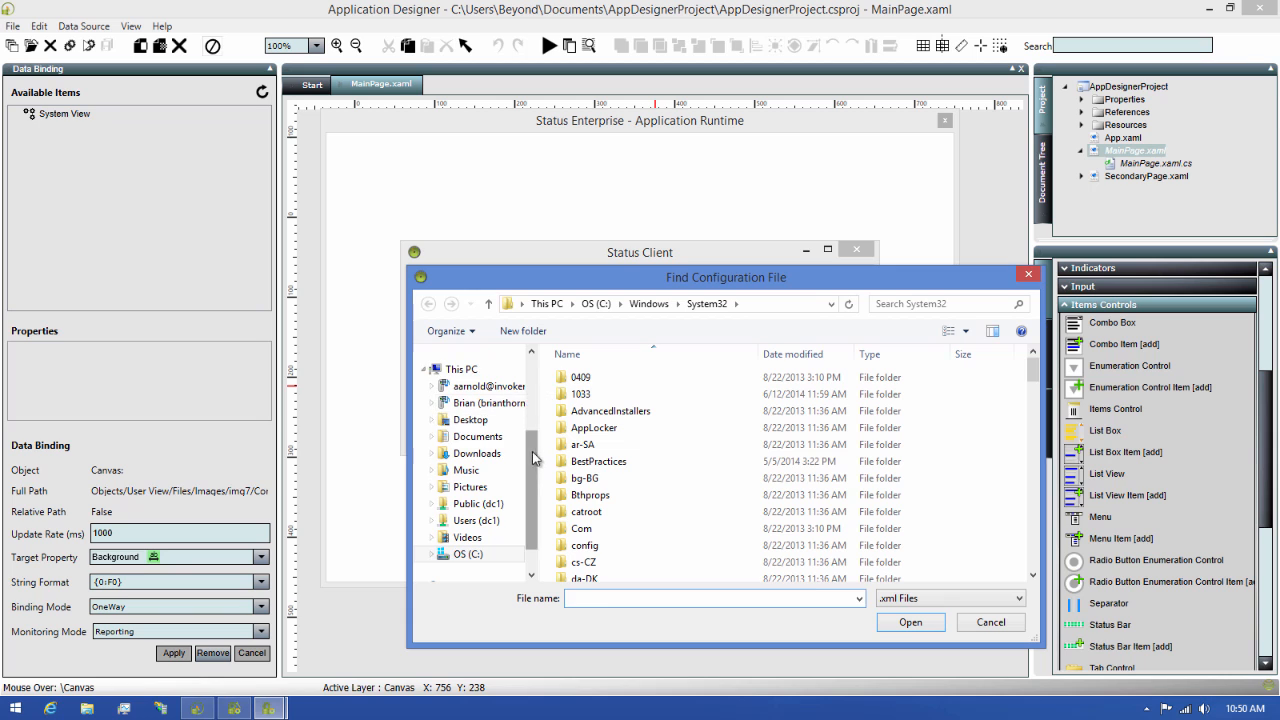
scroll(470, 395, up, 3)
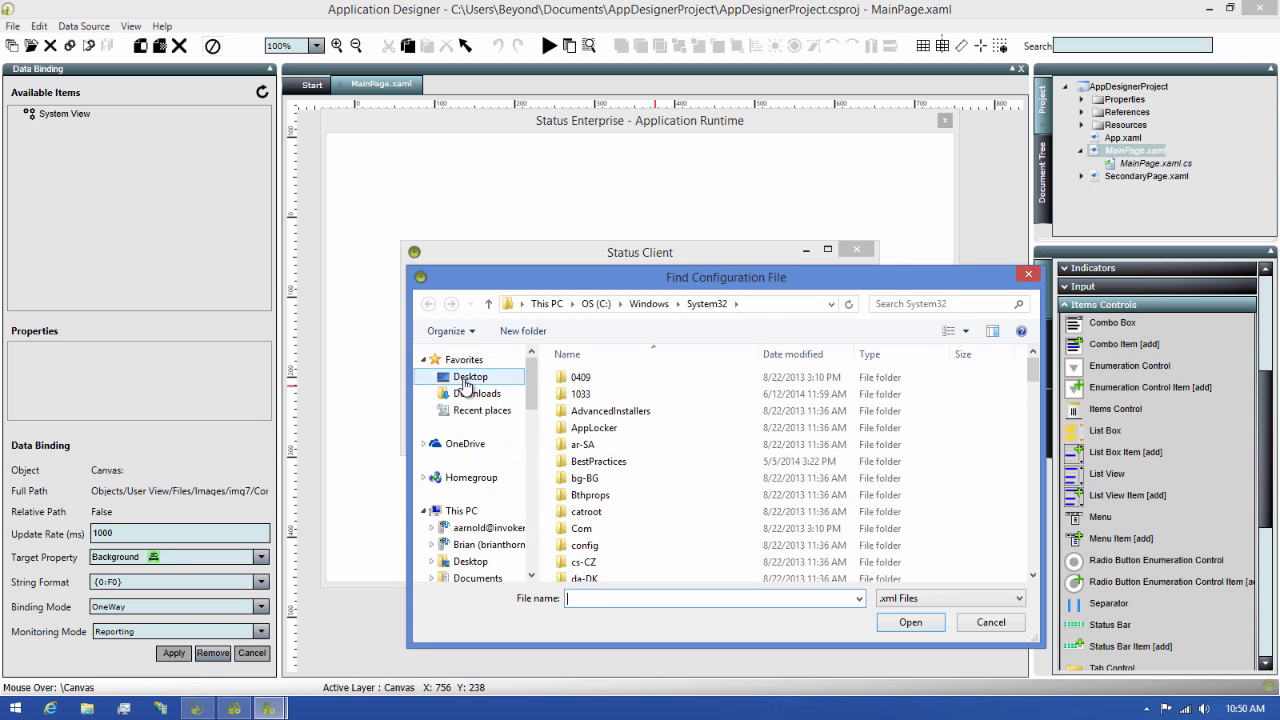
click(466, 377)
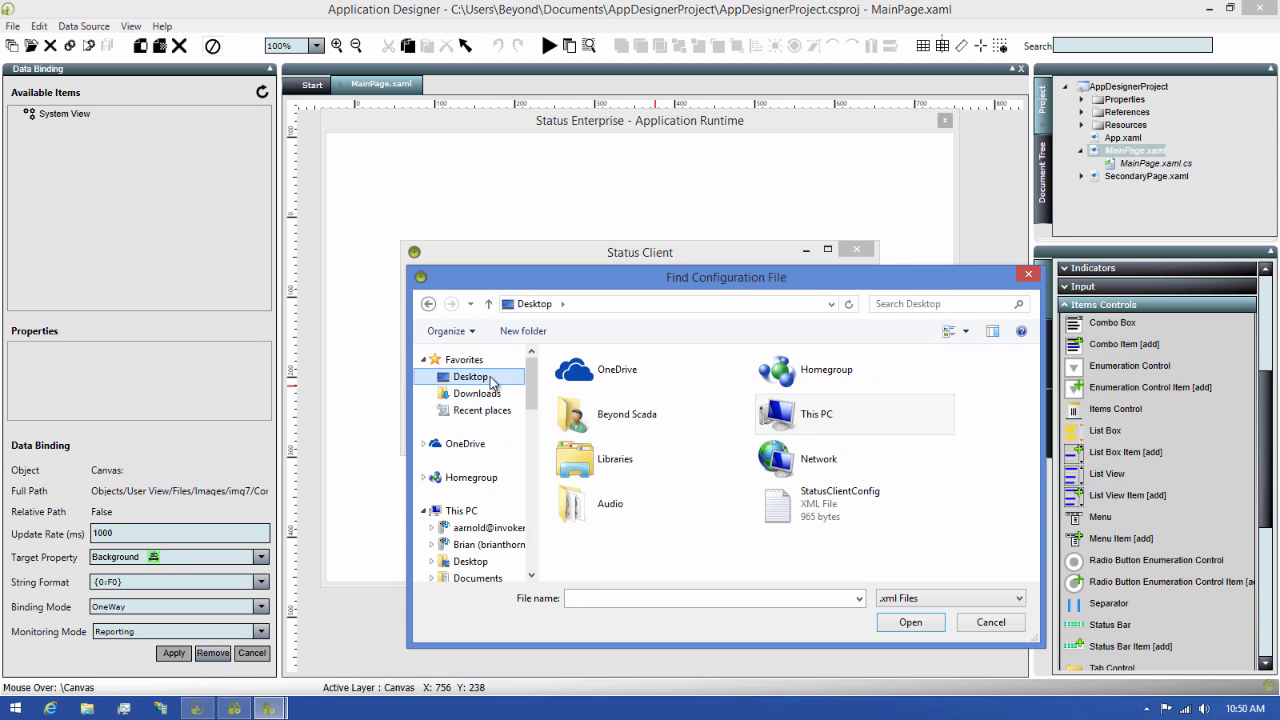
double_click(797, 517)
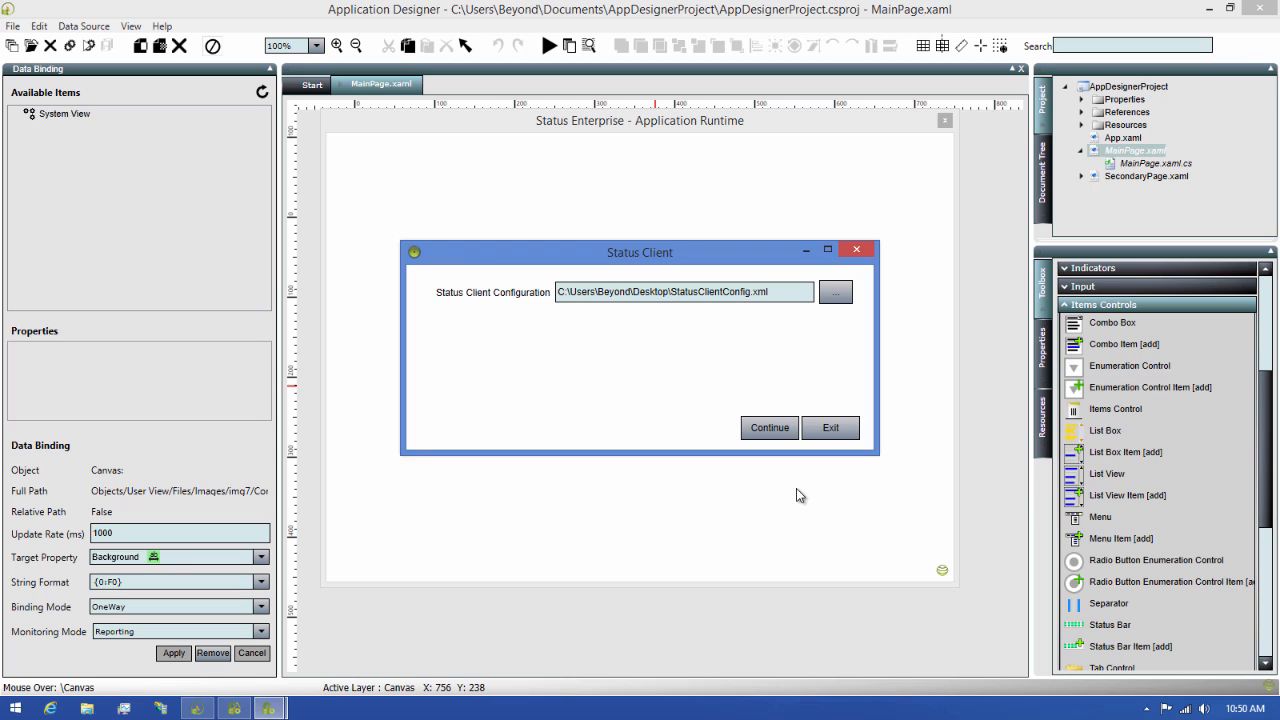
click(766, 430)
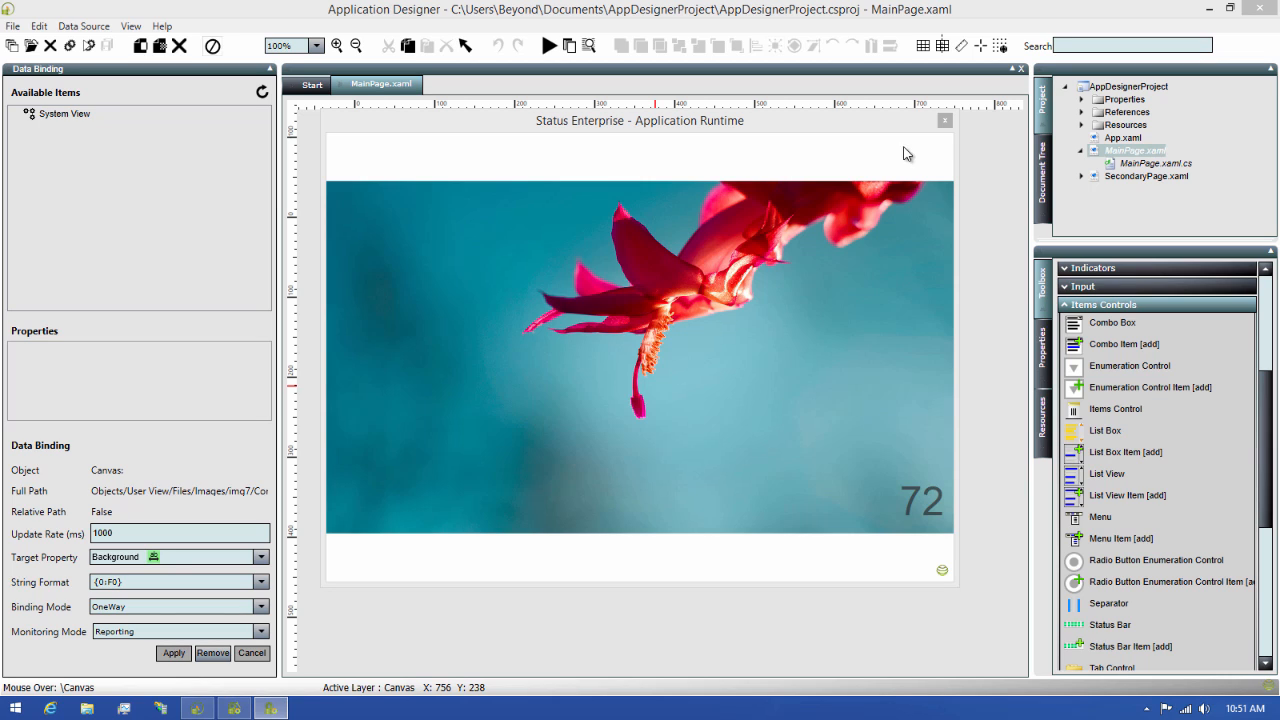
click(945, 121)
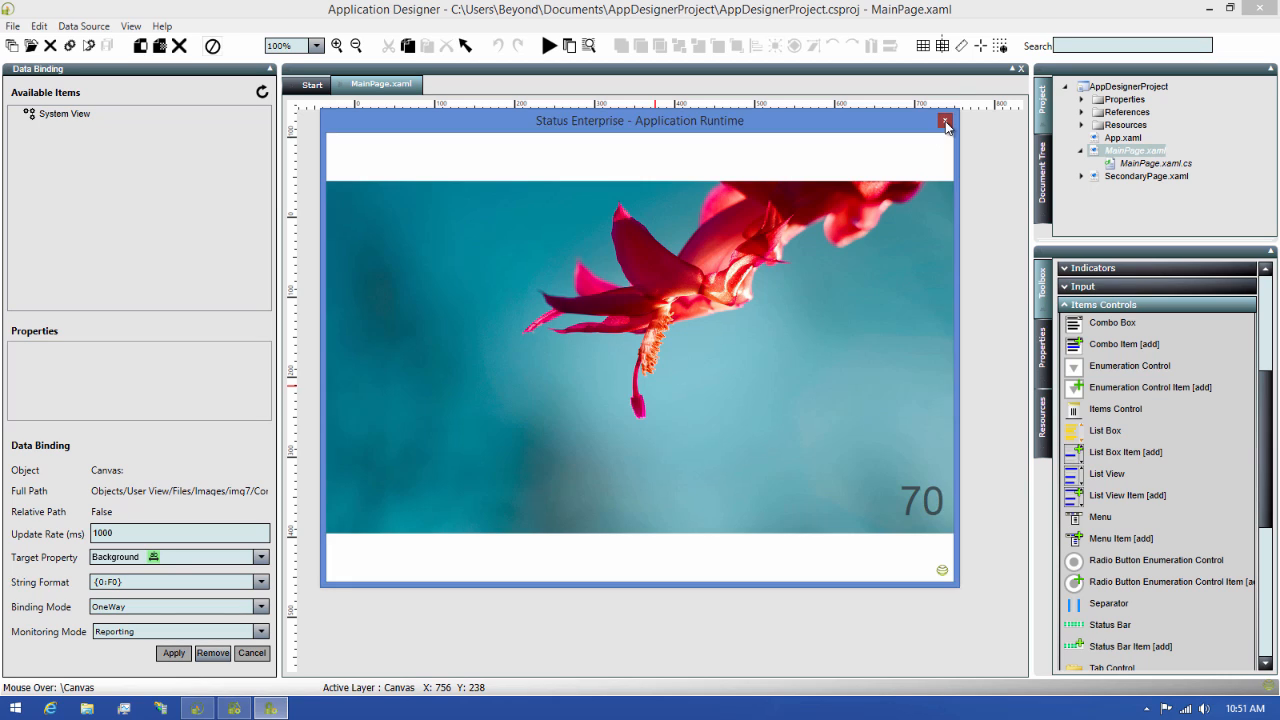
- Return to Application Runtime Configuration, turn on Use Scheduler and add a first schedule entry
click(234, 709)
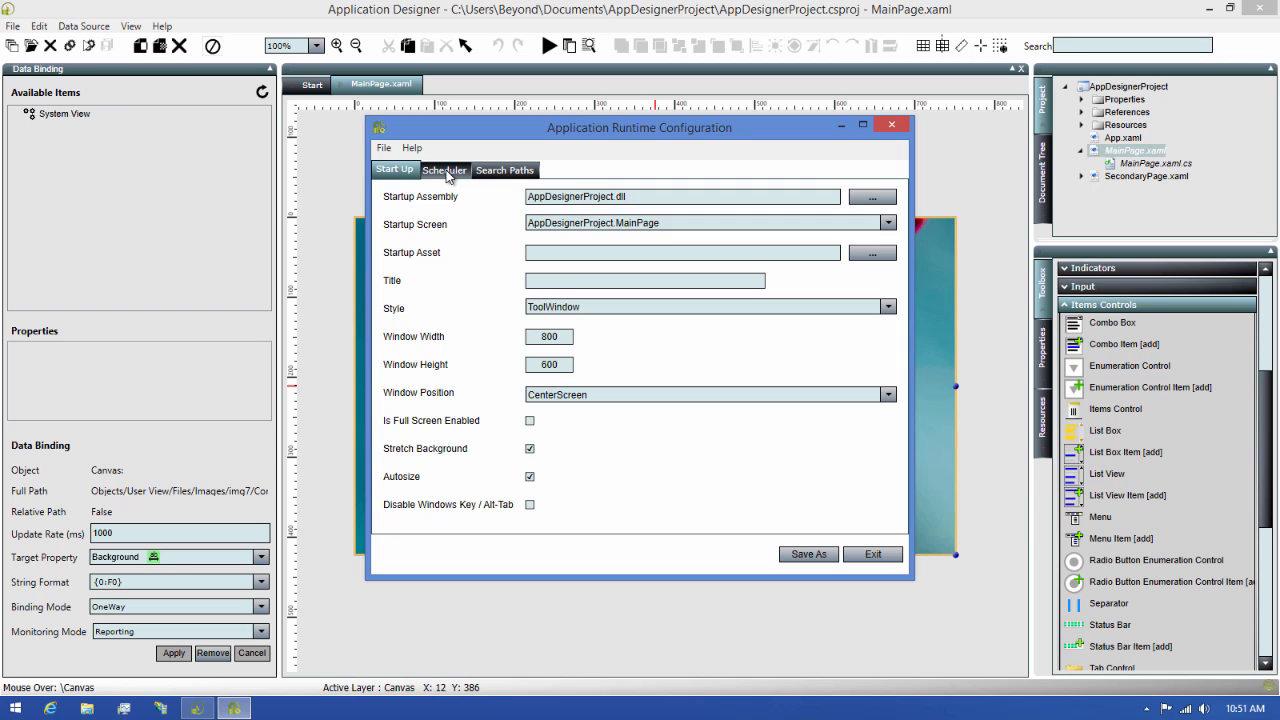
click(446, 172)
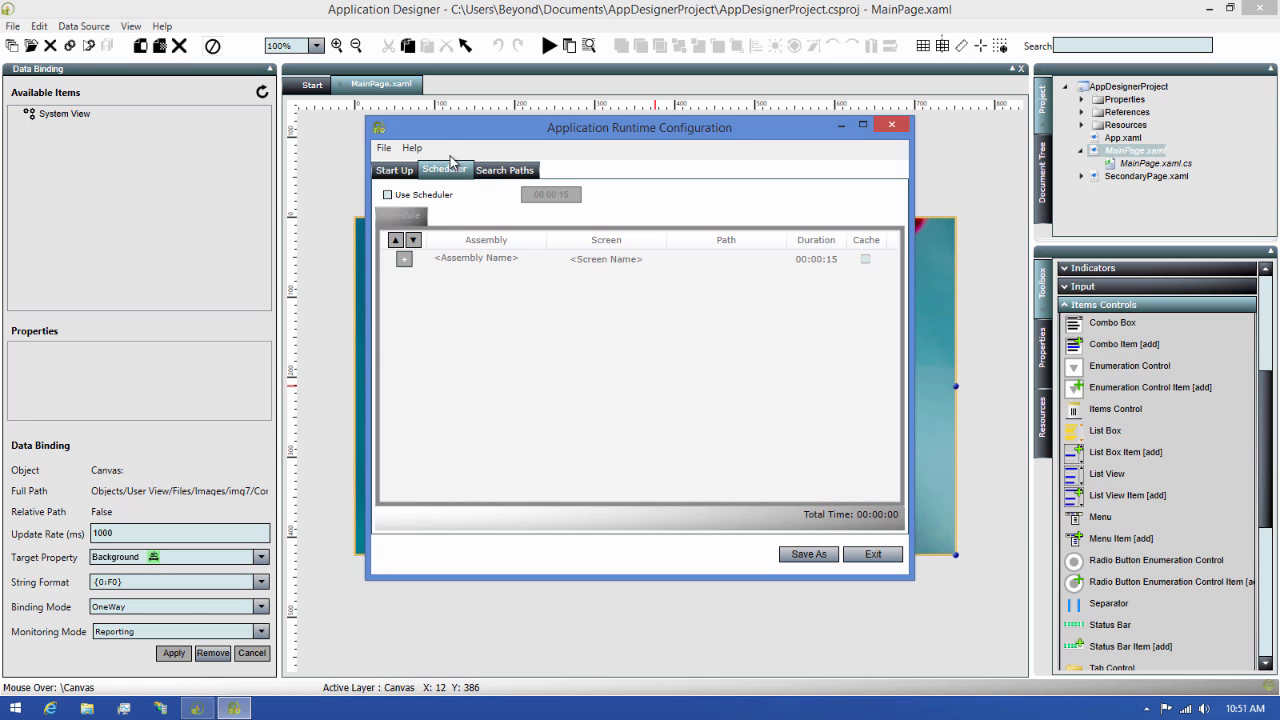
click(388, 195)
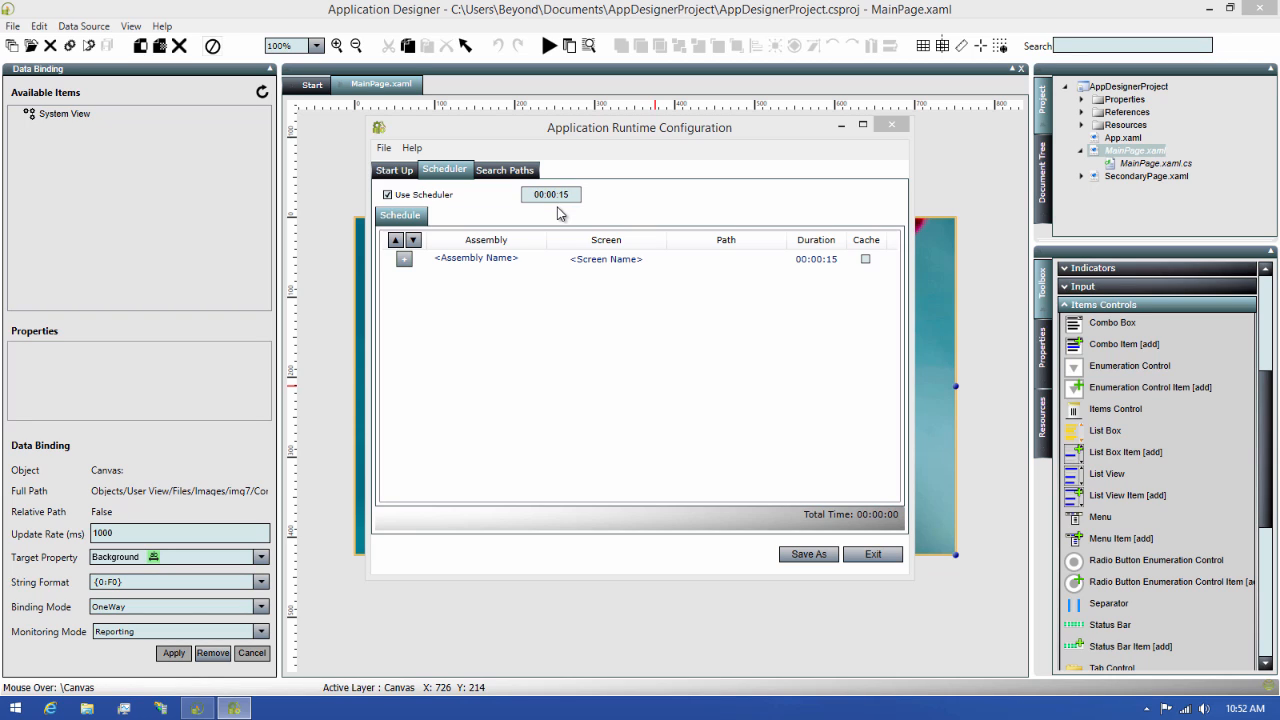
click(404, 262)
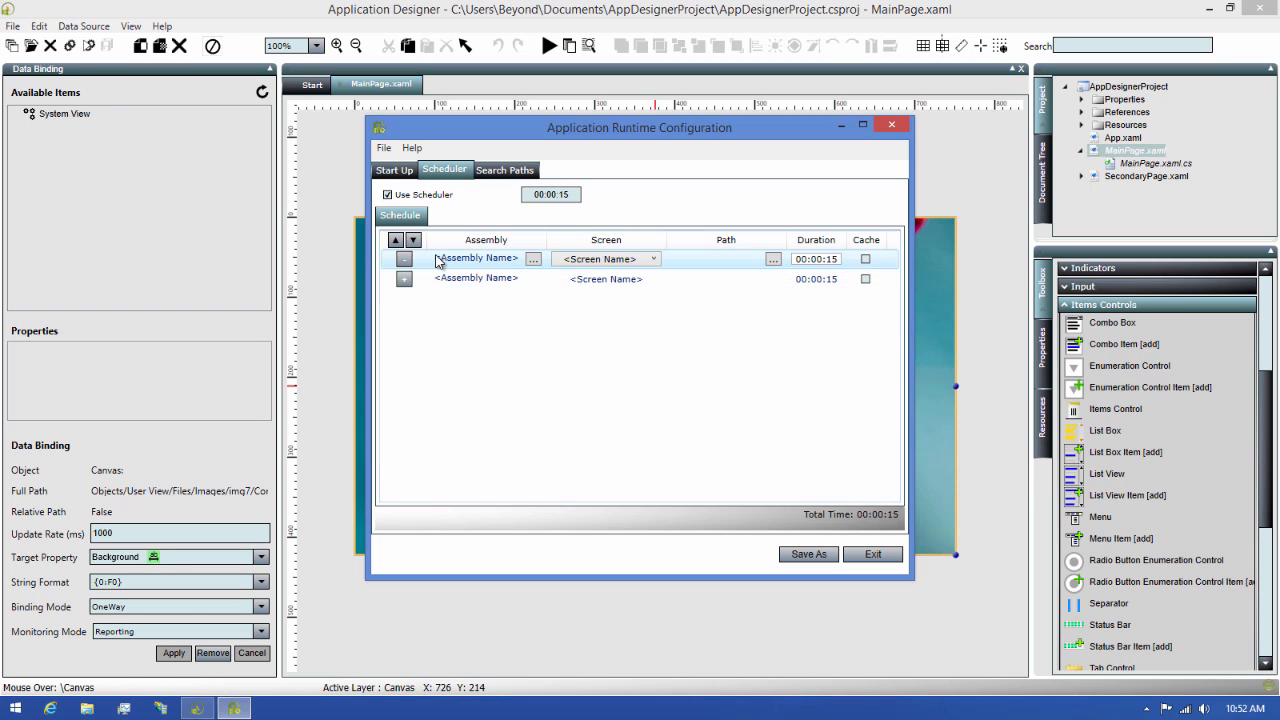
- Set the first schedule entry's assembly to AppDesignerProject.dll from the project's bin\Debug folder in Documents
click(533, 260)
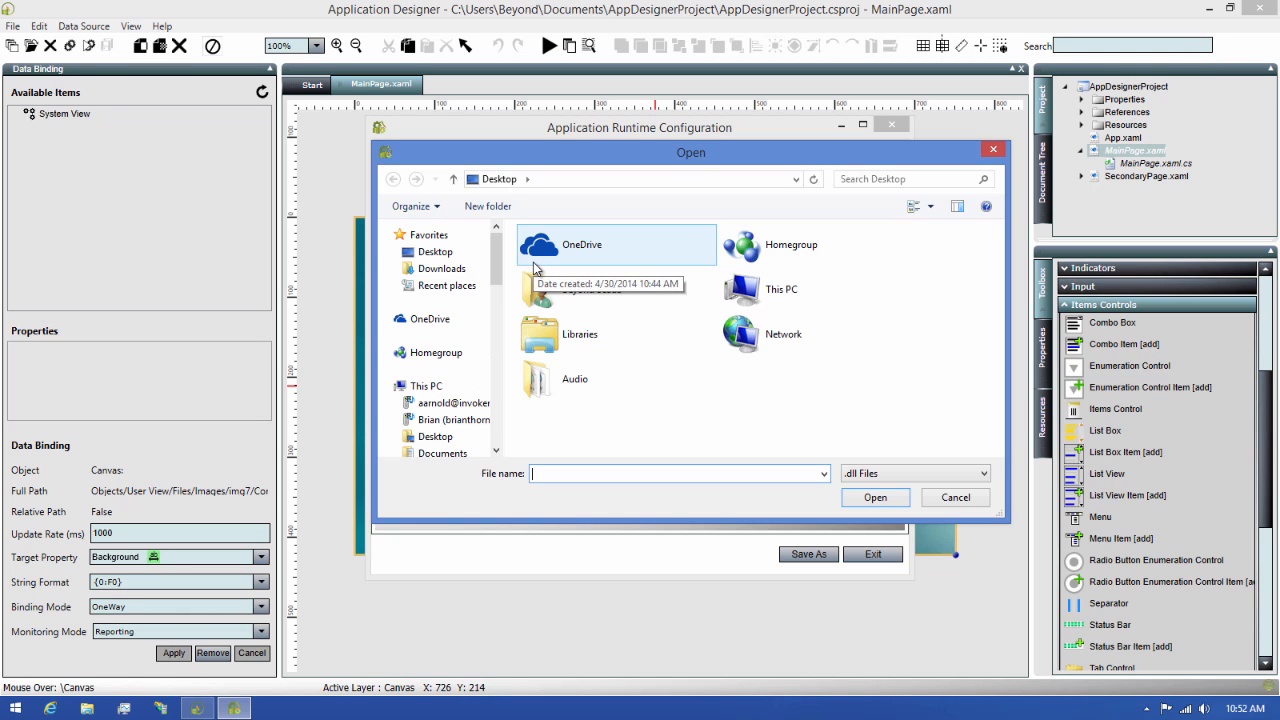
drag(497, 266, 498, 290)
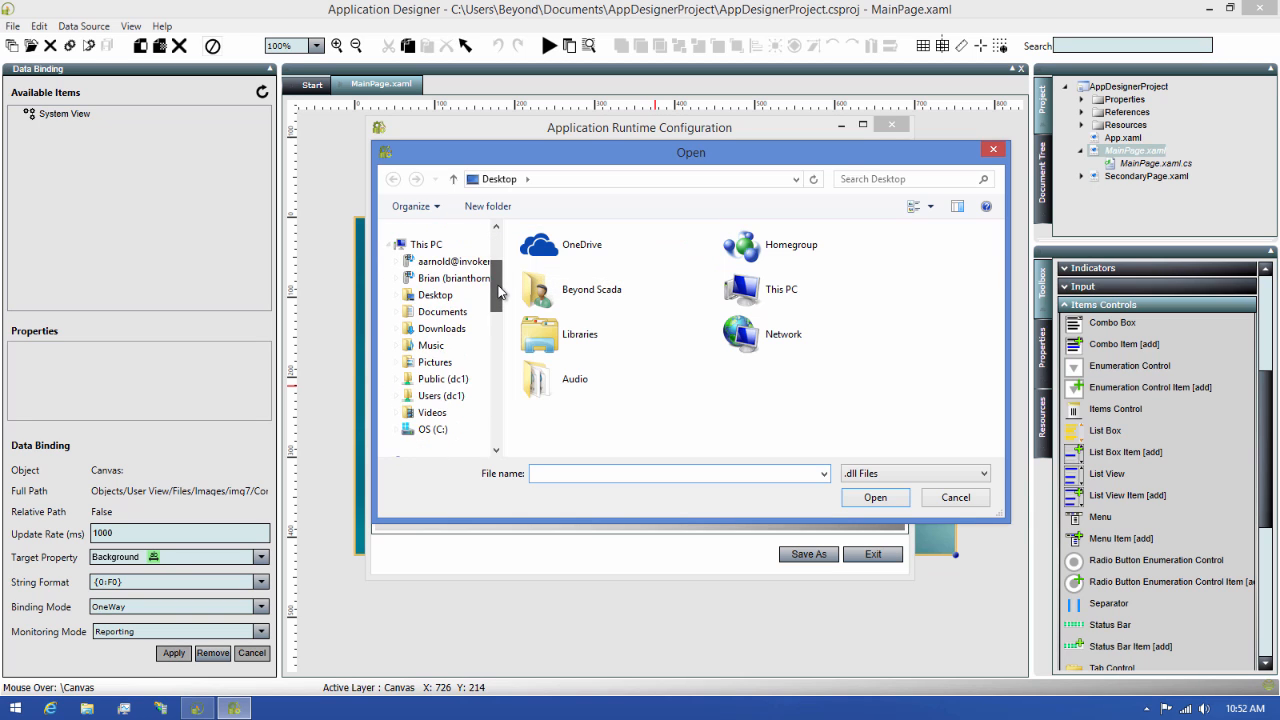
scroll(498, 290, up, 1)
click(452, 345)
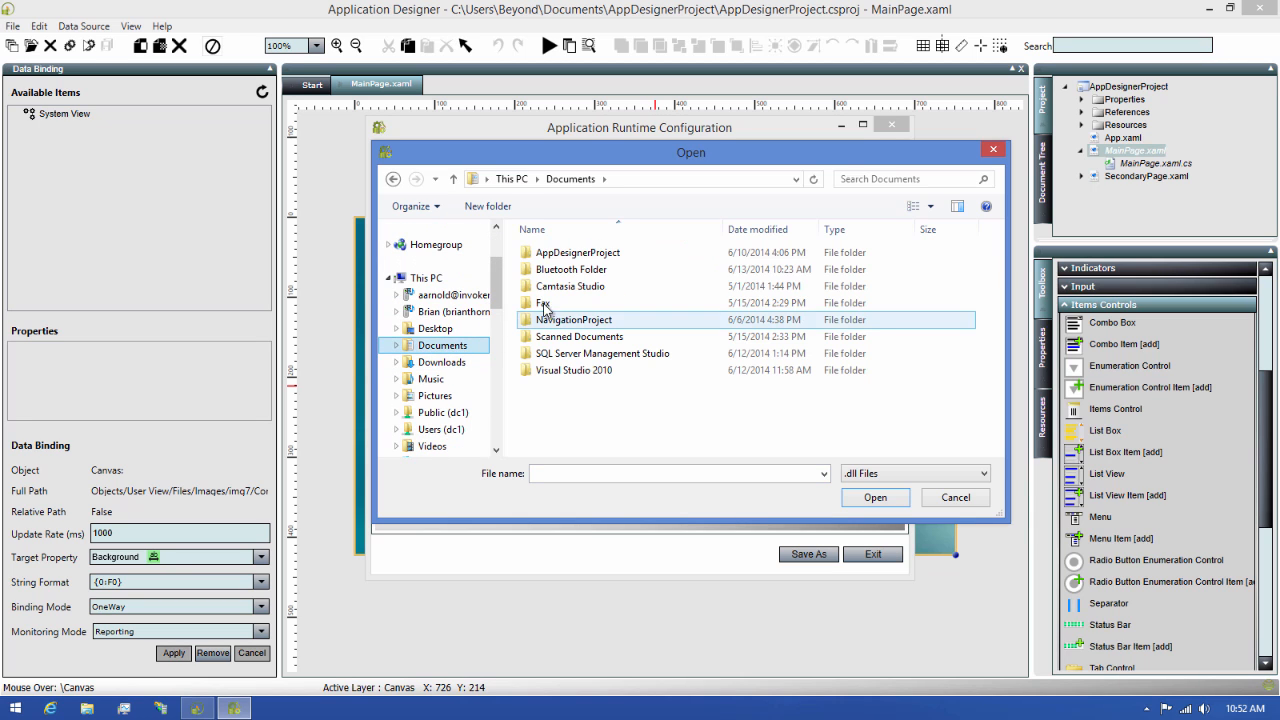
double_click(566, 254)
double_click(553, 256)
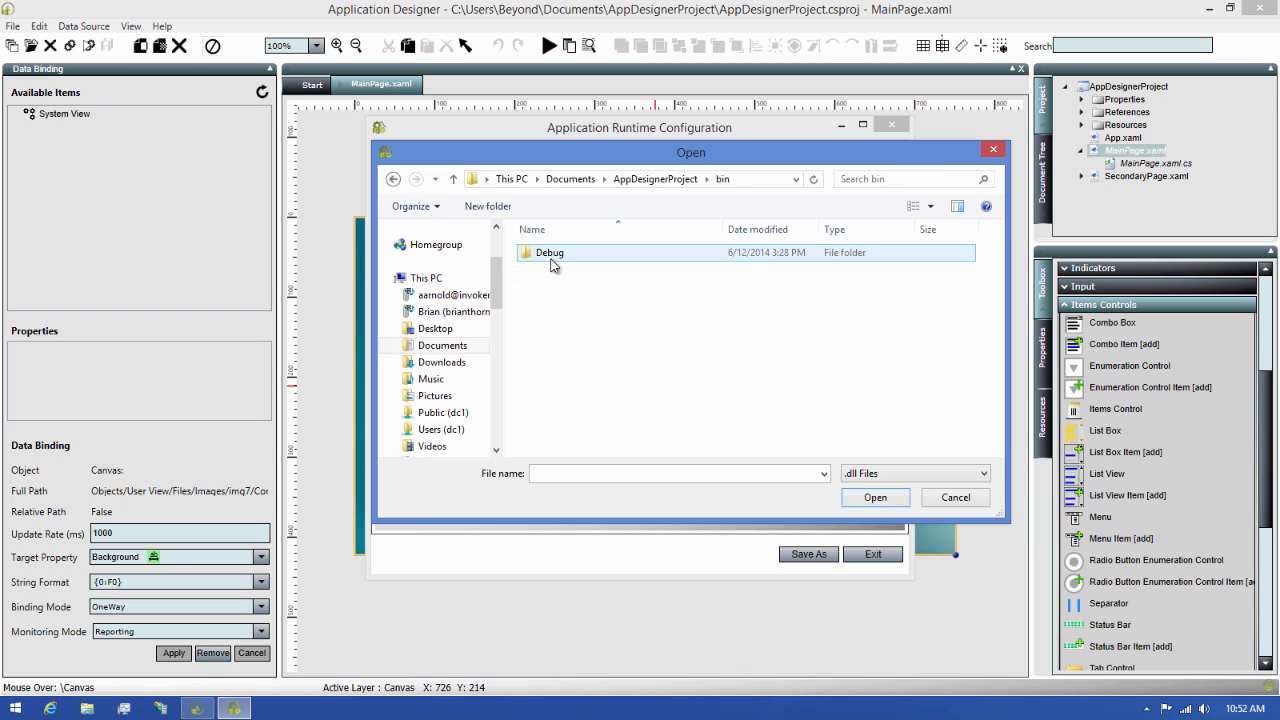
double_click(550, 254)
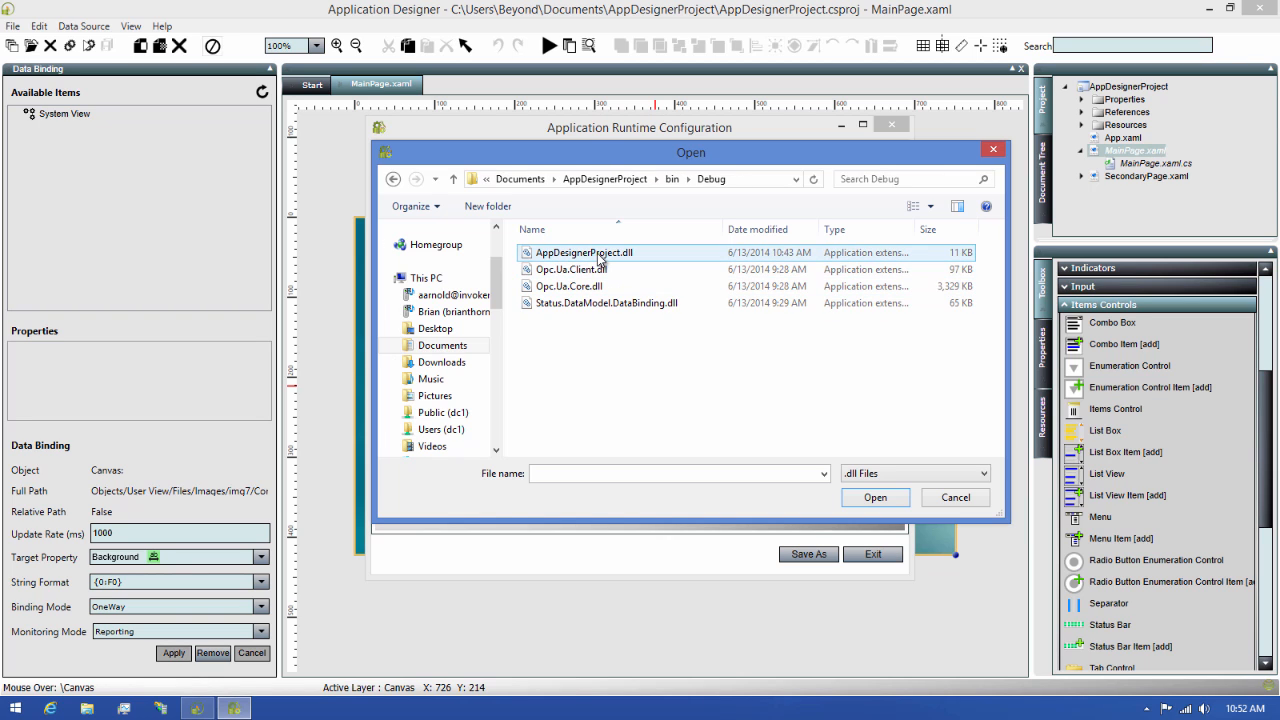
click(600, 256)
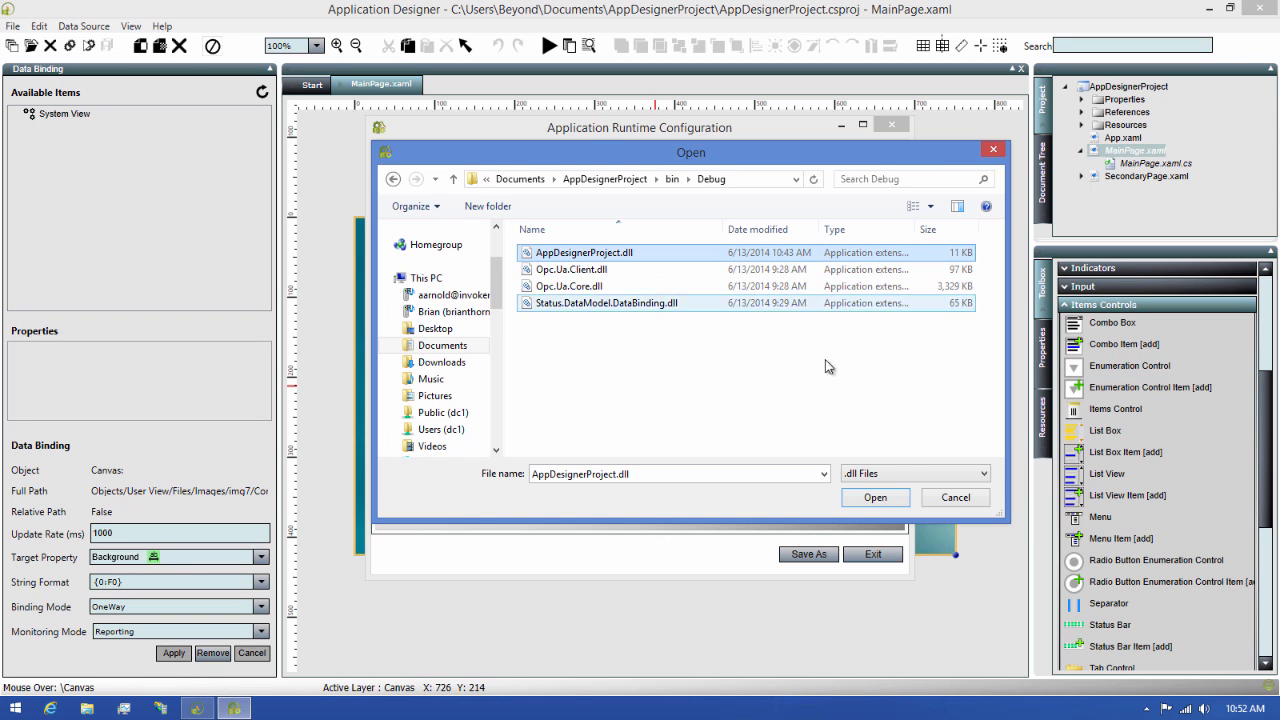
click(876, 498)
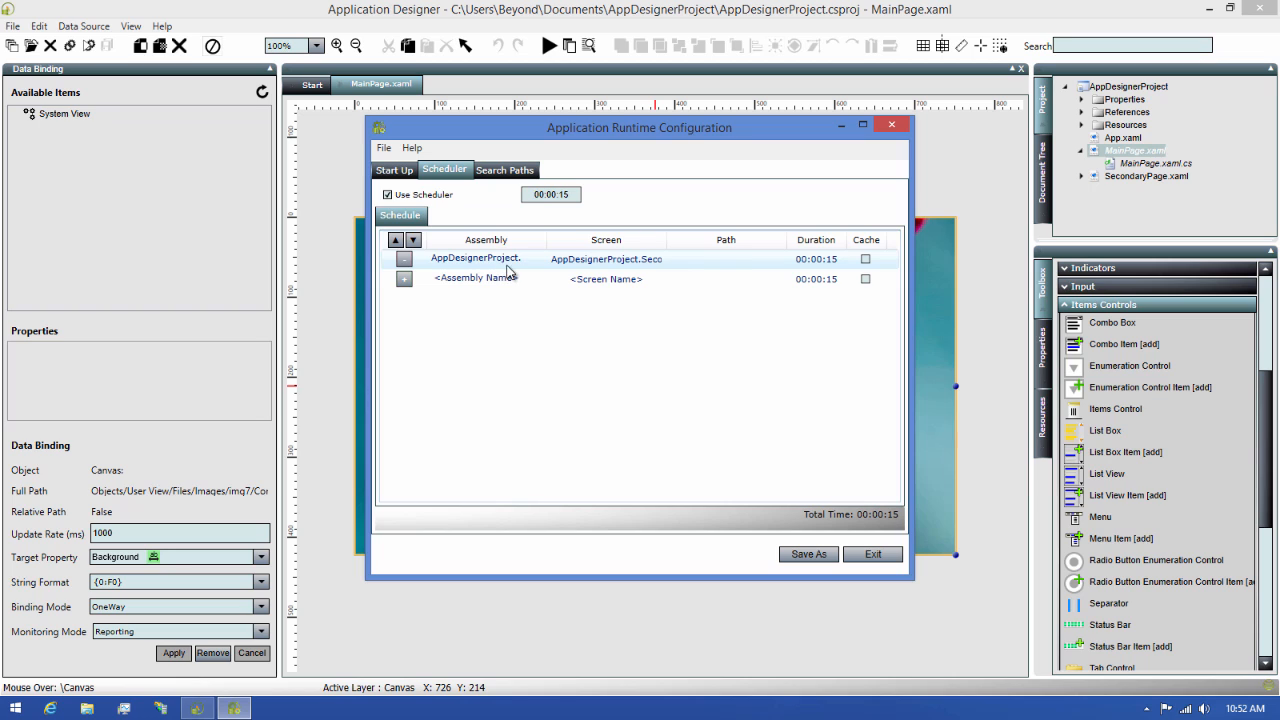
- Set the first schedule entry's screen to AppDesignerProject.MainPage
click(658, 266)
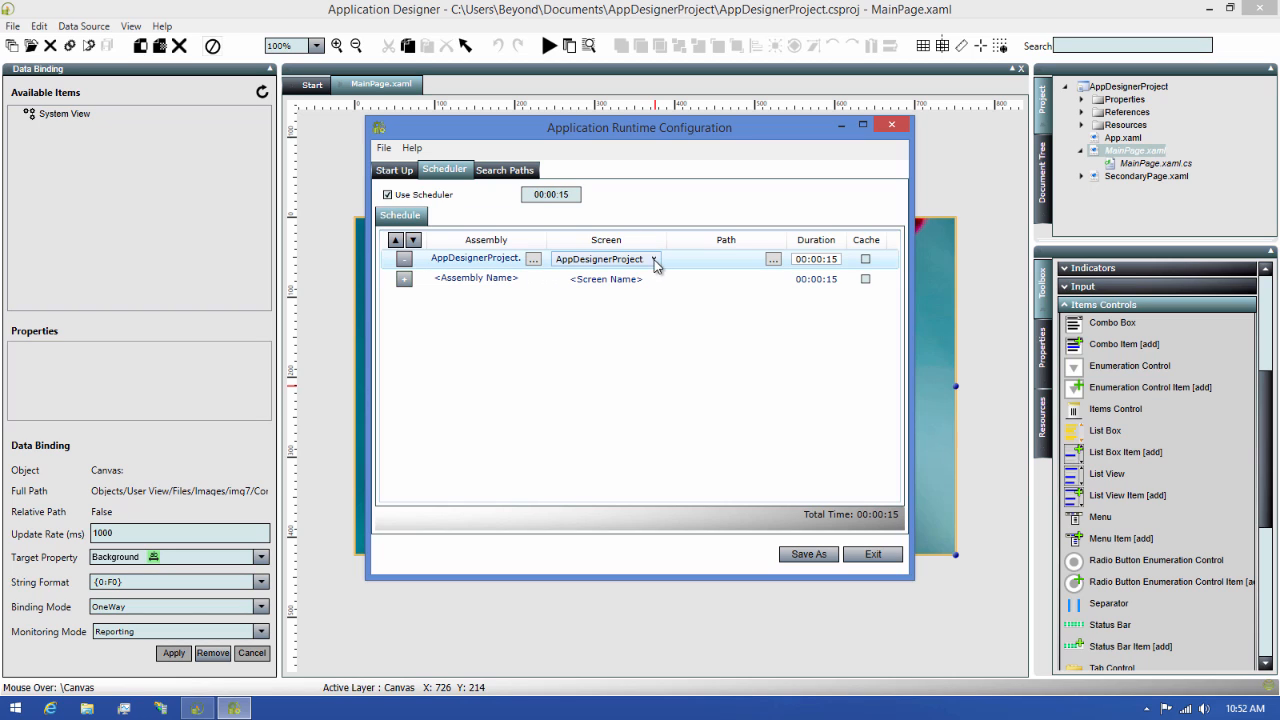
click(654, 264)
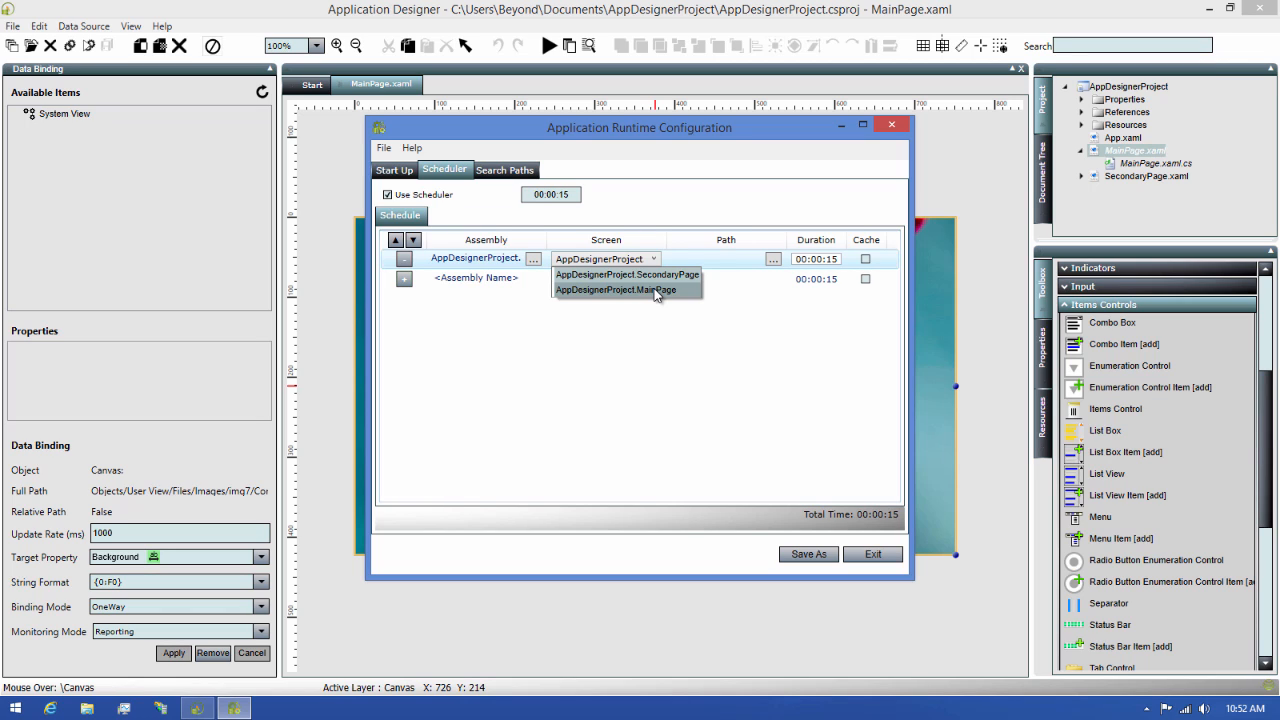
click(655, 290)
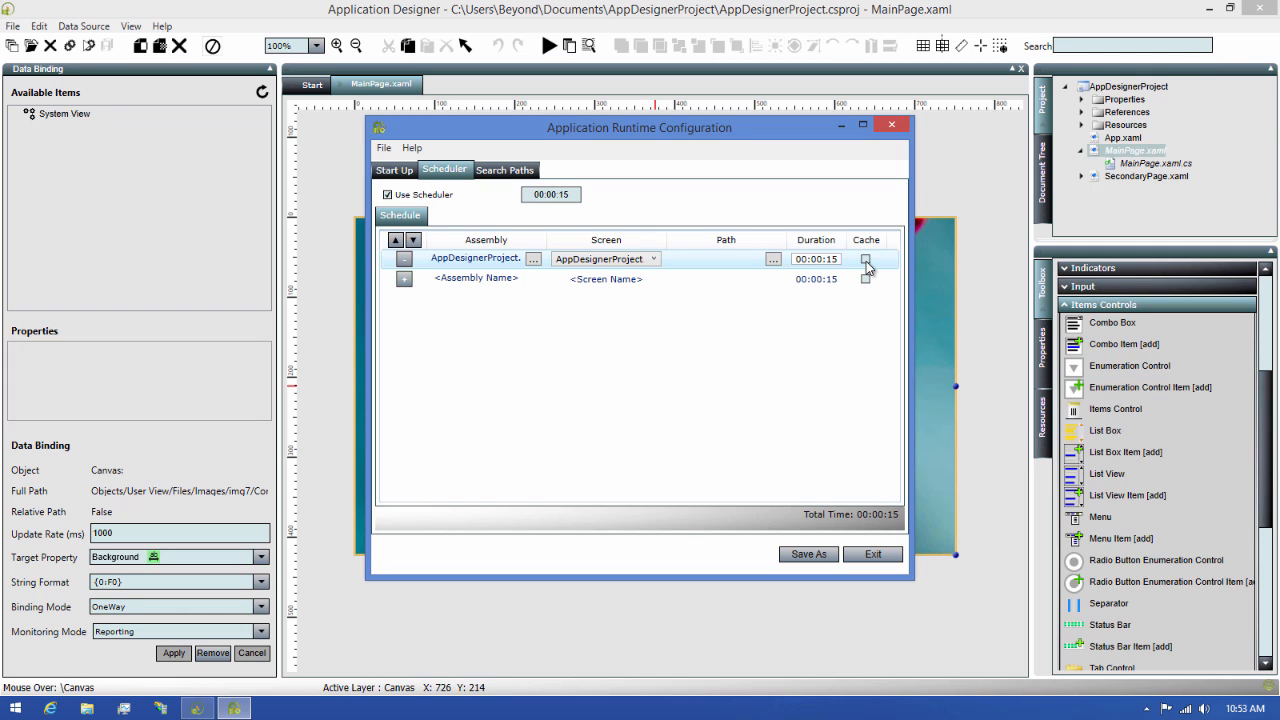
- Add a second schedule entry for AppDesignerProject and set its screen to AppDesignerProject.SecondaryPage
click(404, 280)
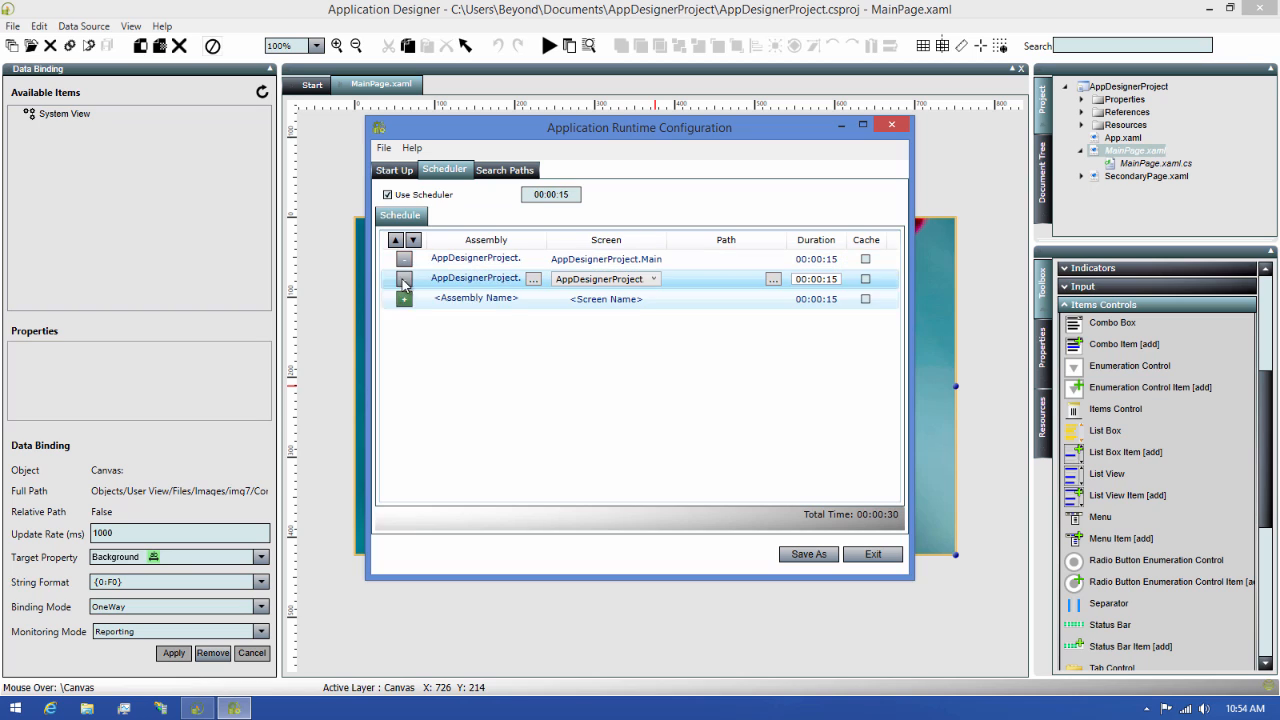
click(654, 280)
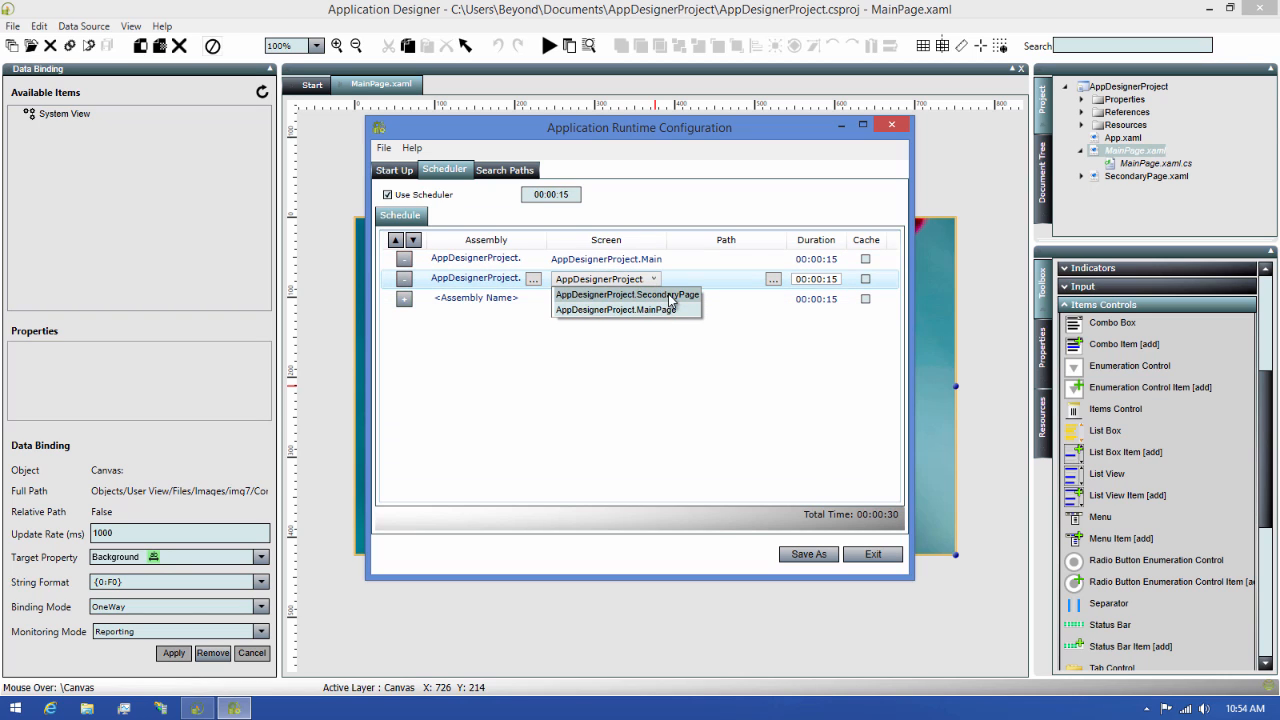
click(669, 292)
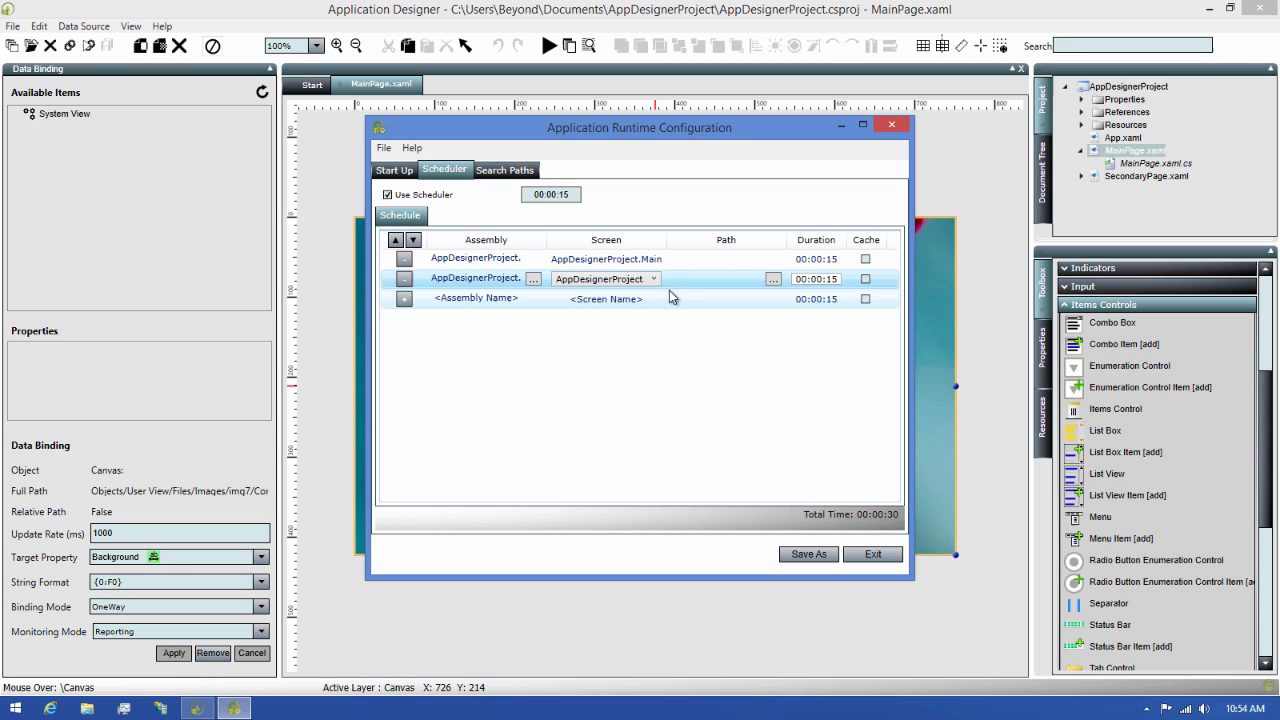
- Set the duration of both schedule entries to 00:00:02 and turn on Cache for the MainPage entry
click(835, 261)
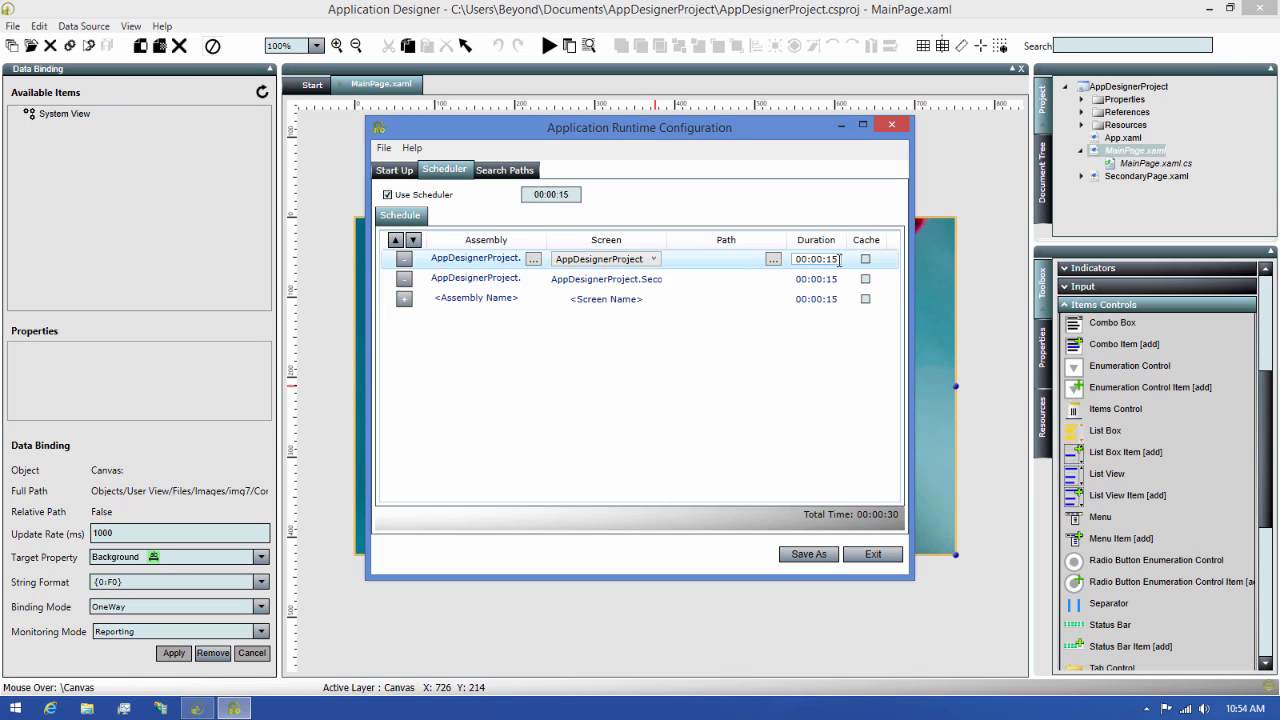
drag(839, 260, 827, 263)
text(02)
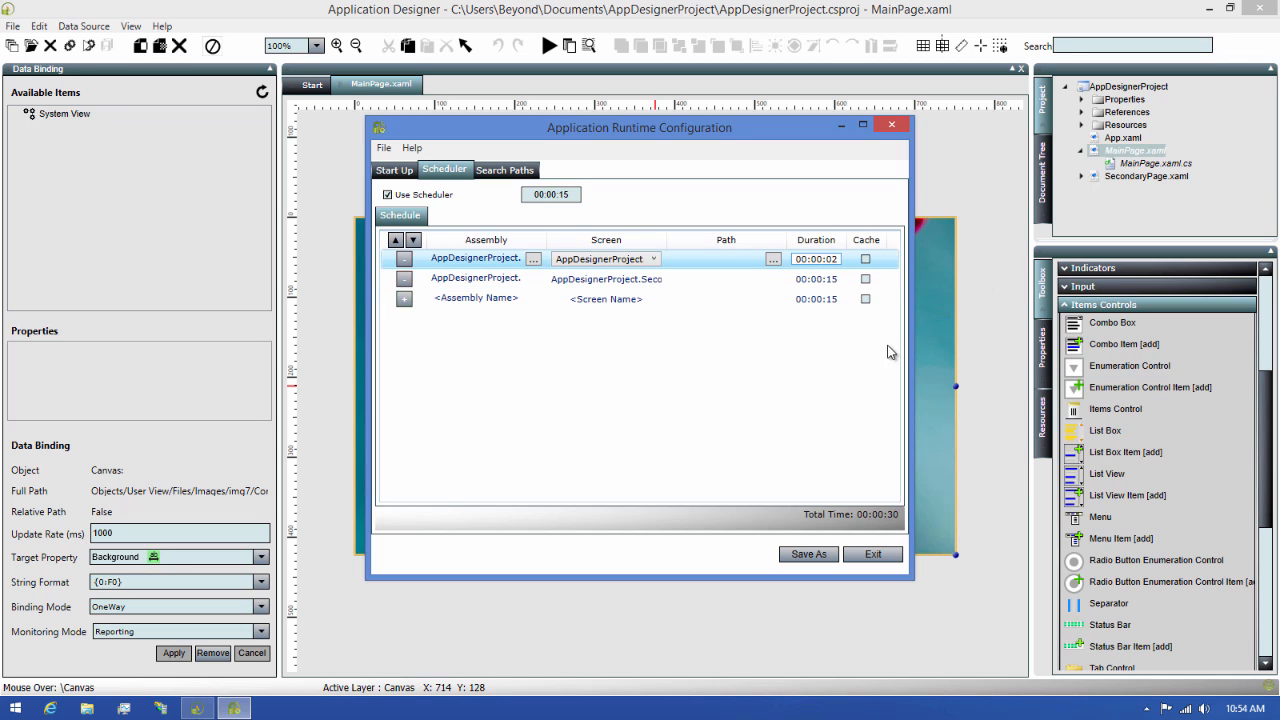
click(835, 279)
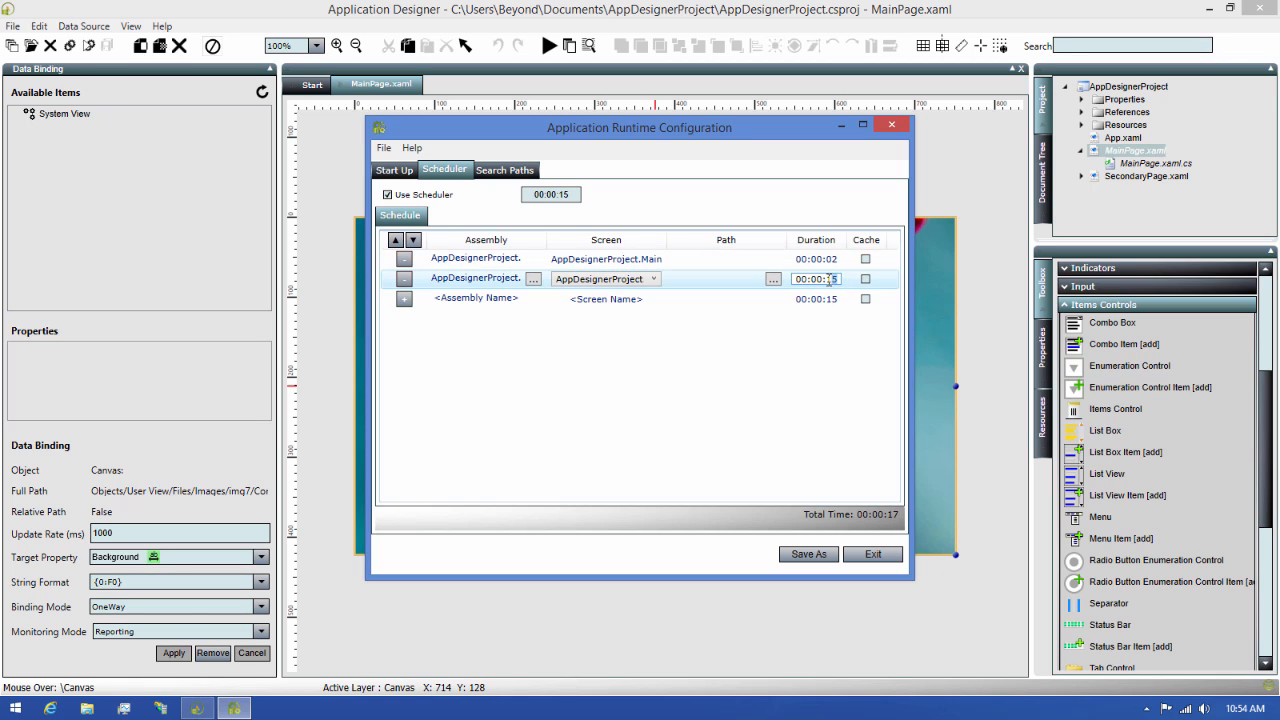
drag(839, 279, 826, 280)
text(02)
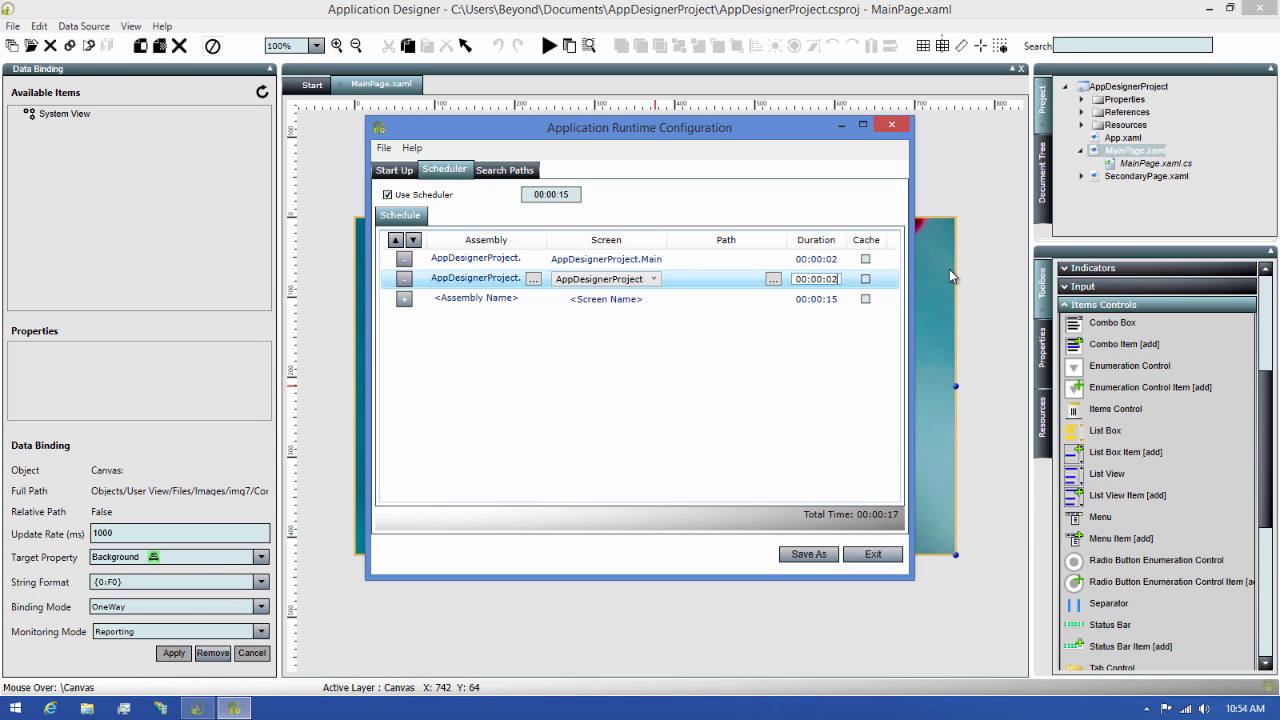
click(865, 259)
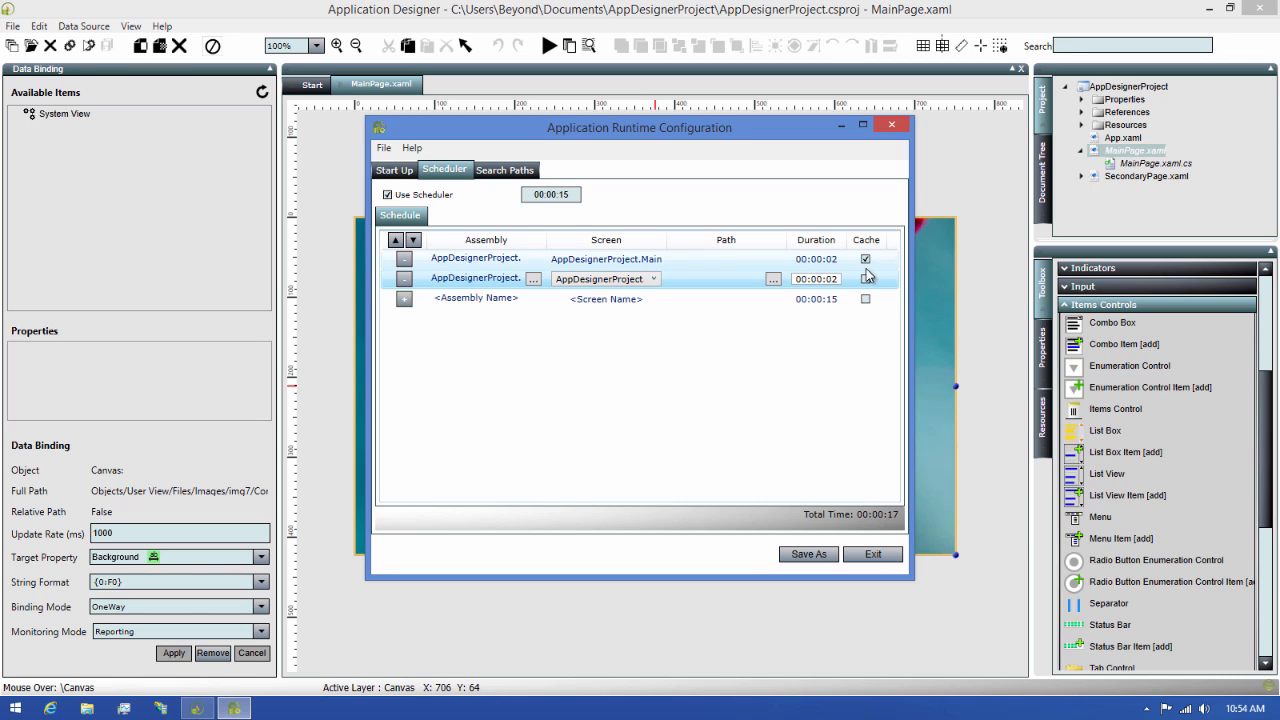
- Turn on Cache for the SecondaryPage entry and save the configuration to the Desktop as StatusClientConfig, replacing the existing file
click(866, 280)
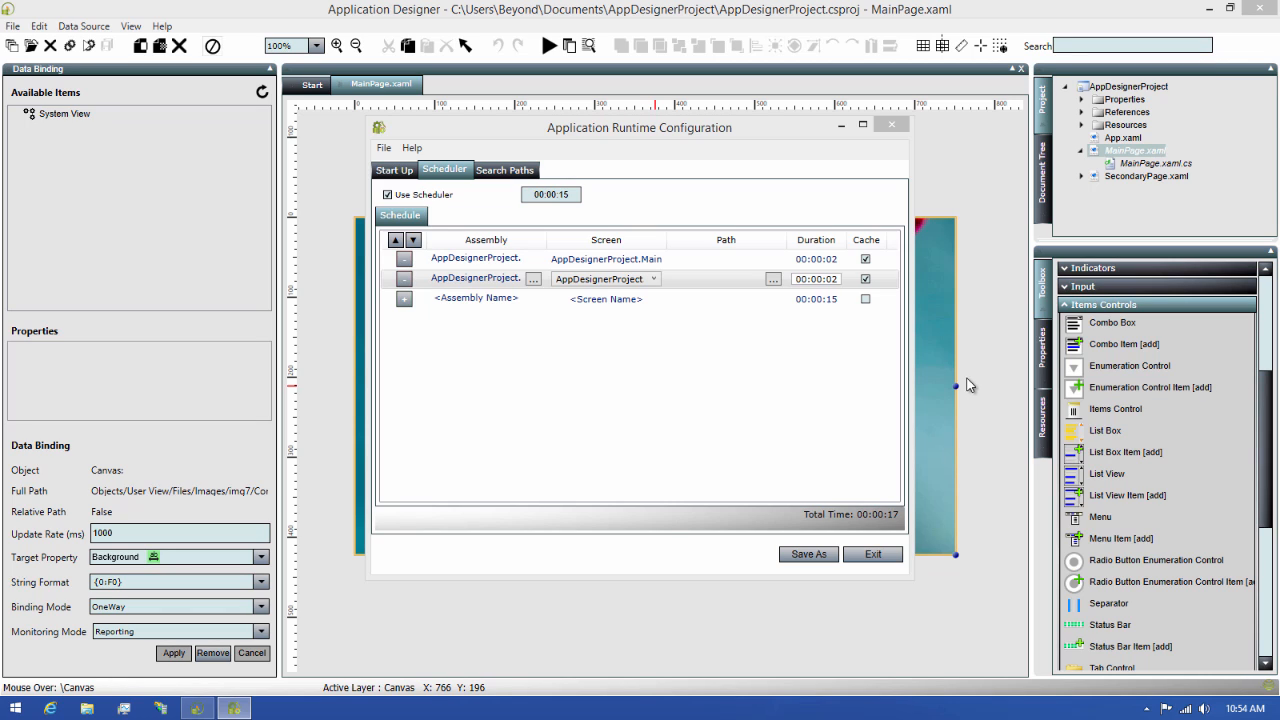
click(793, 557)
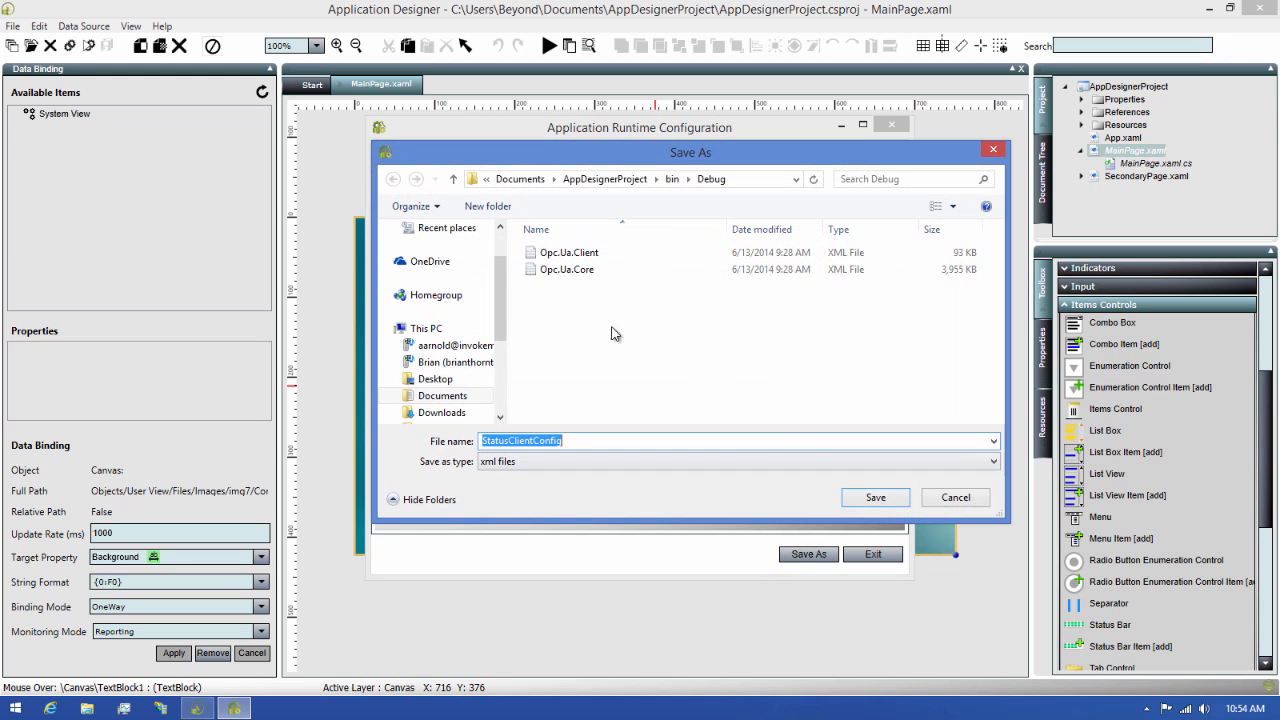
scroll(499, 310, up, 2)
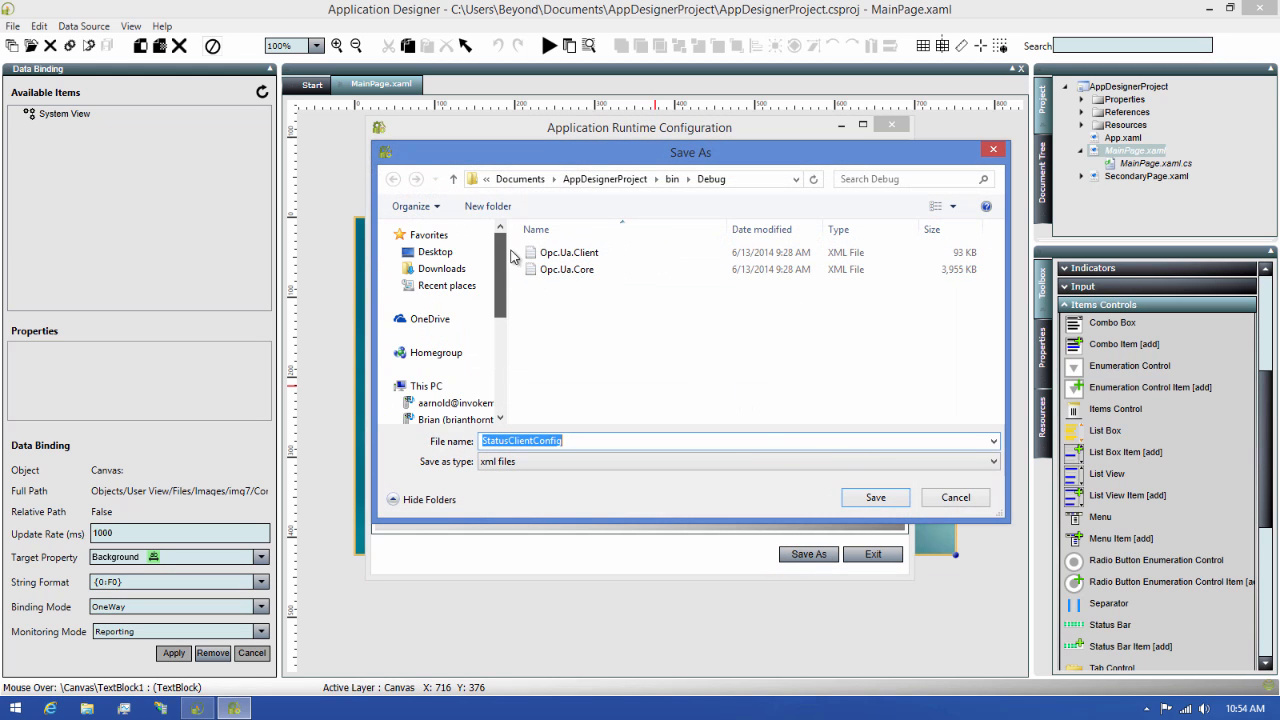
click(435, 255)
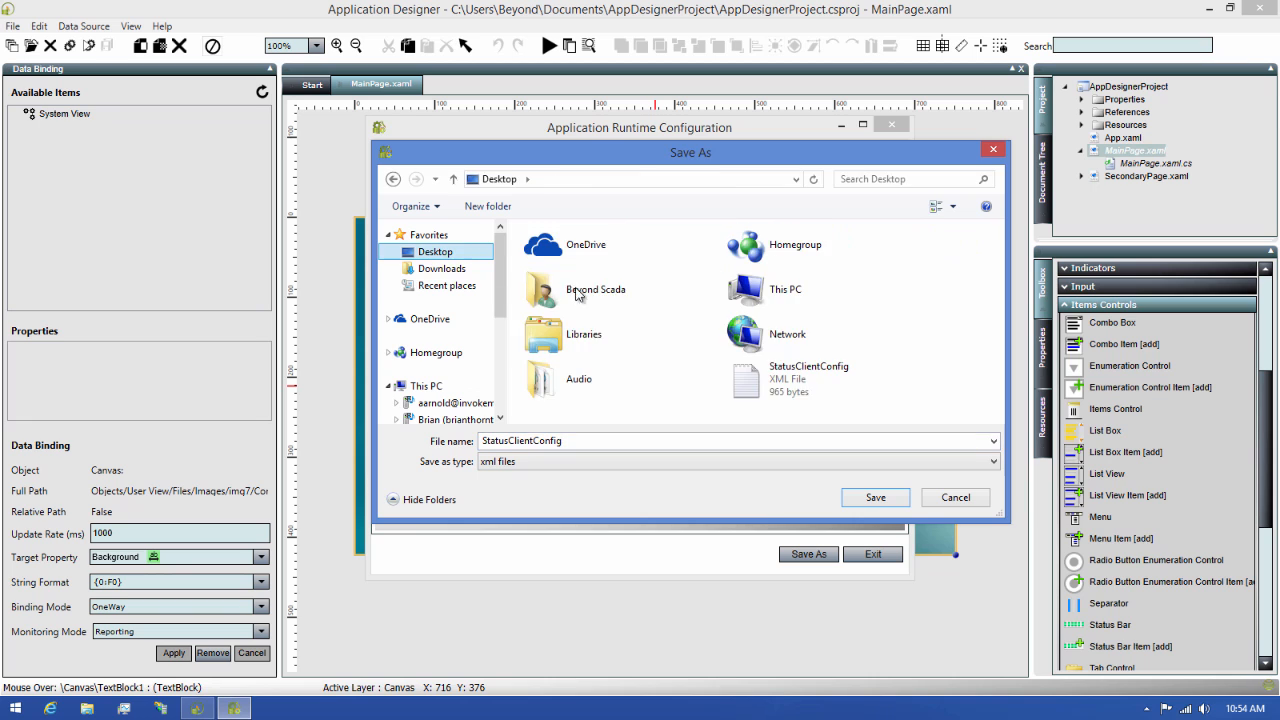
click(770, 382)
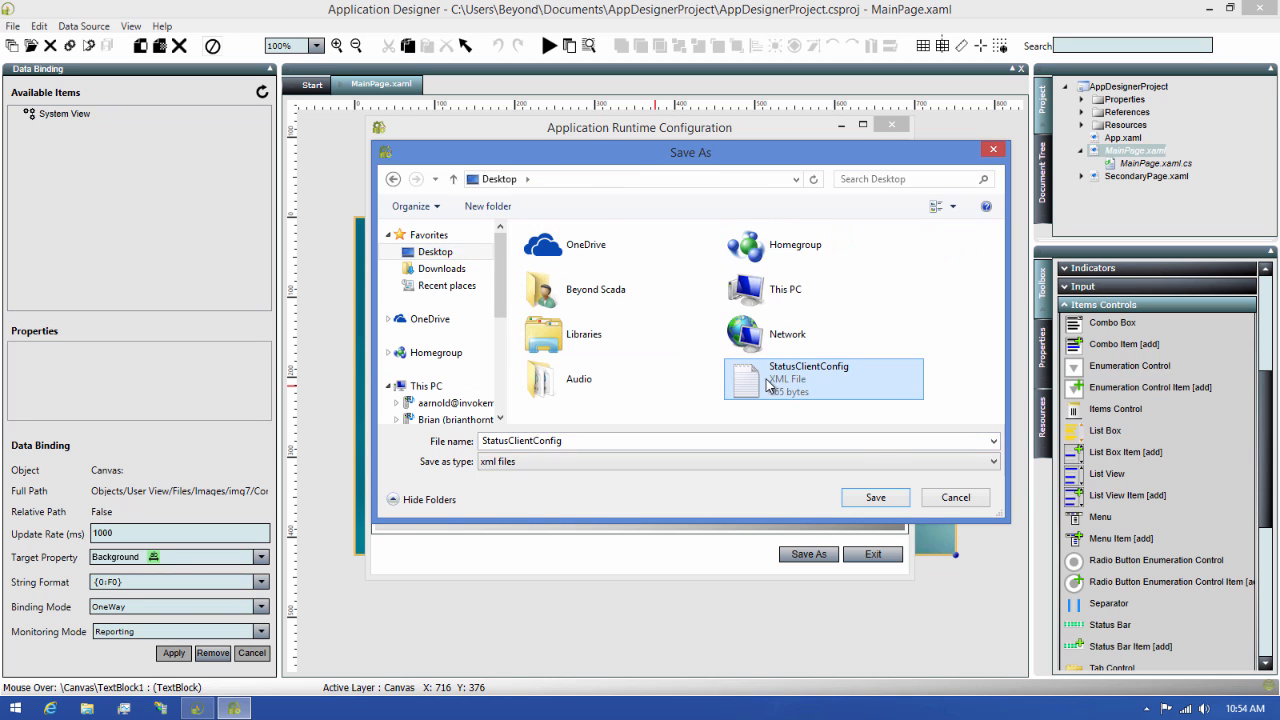
click(872, 498)
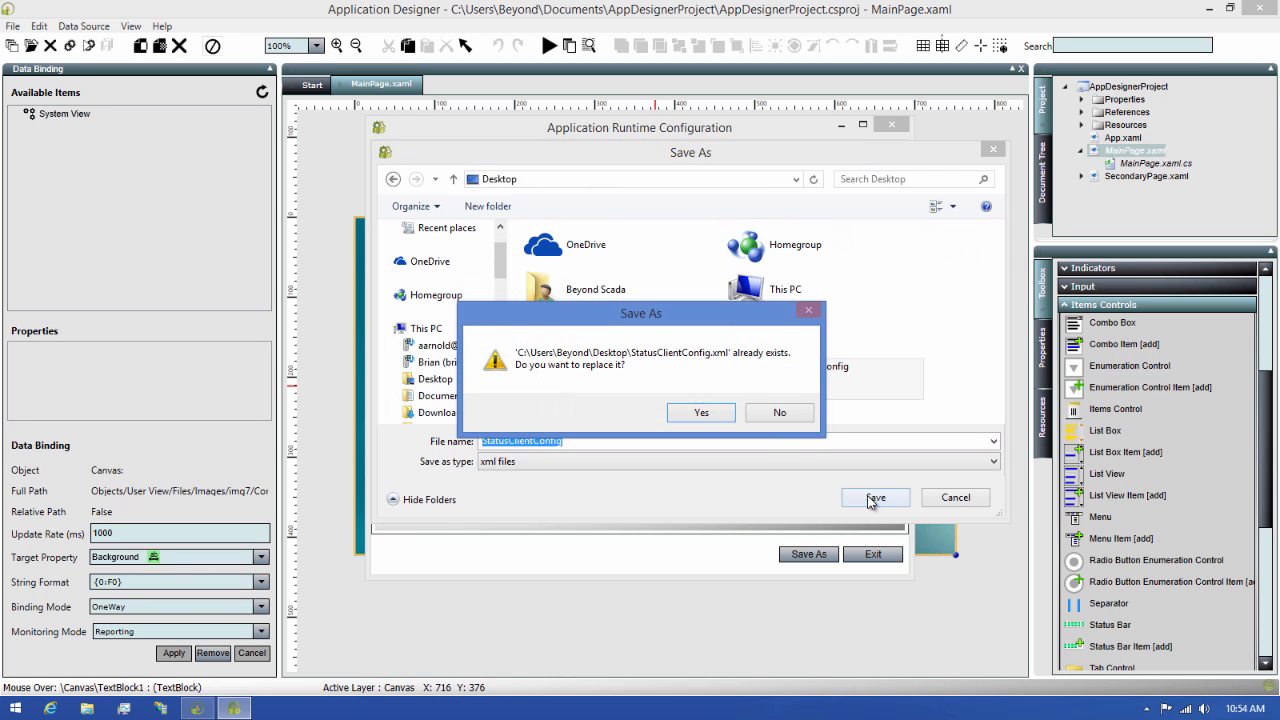
click(702, 415)
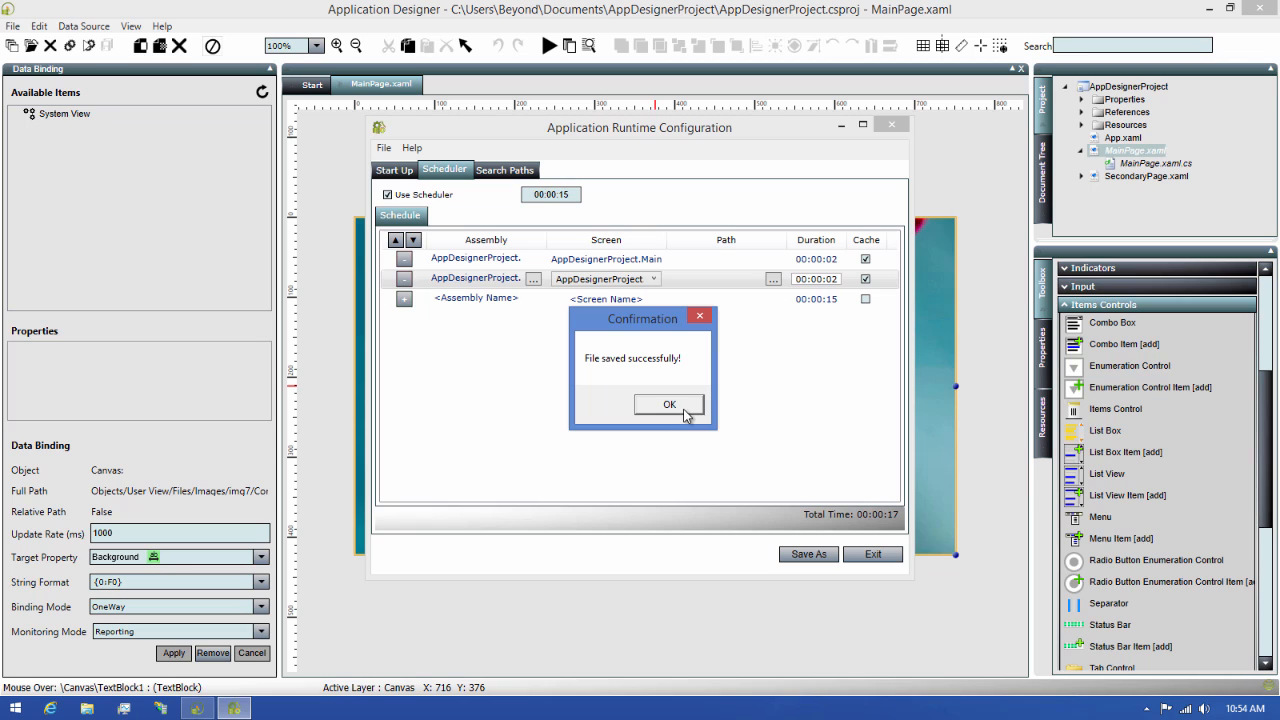
click(670, 405)
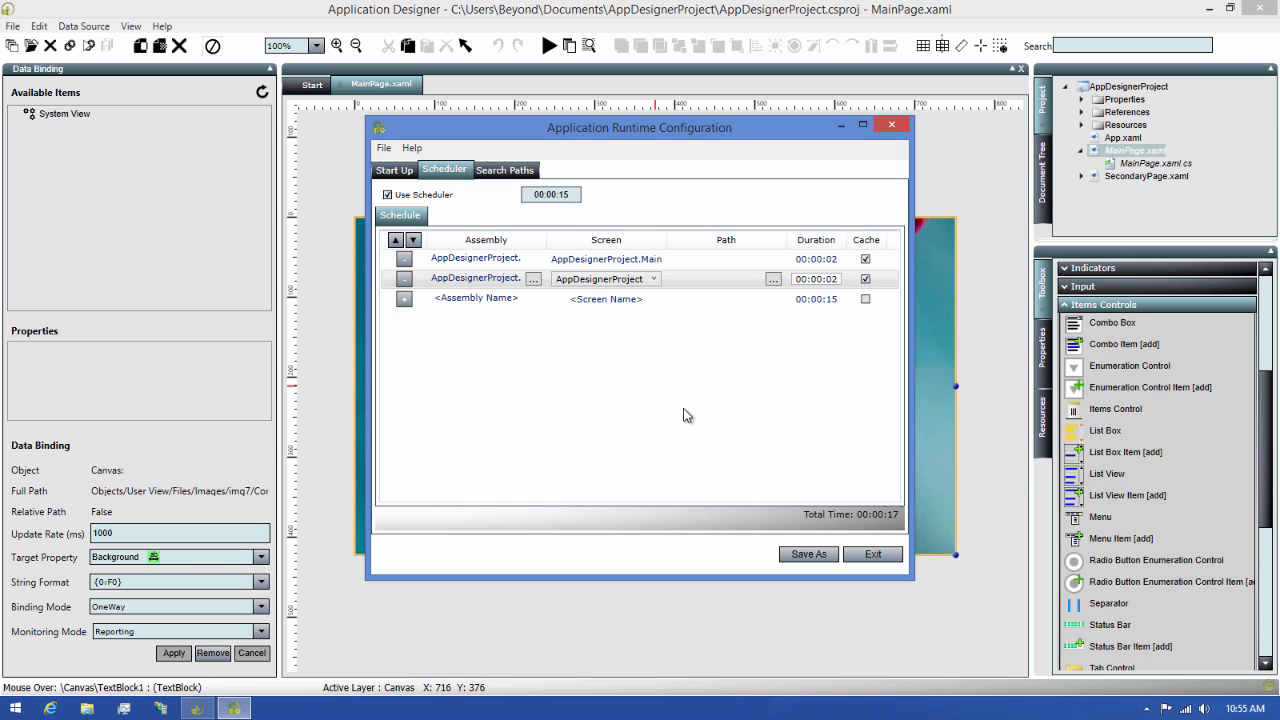
- Launch Application Runtime and connect to the Status server at opc.tcp://VIDEOPC:62542/StatusEnterprise with the prefilled login settings
key(super)
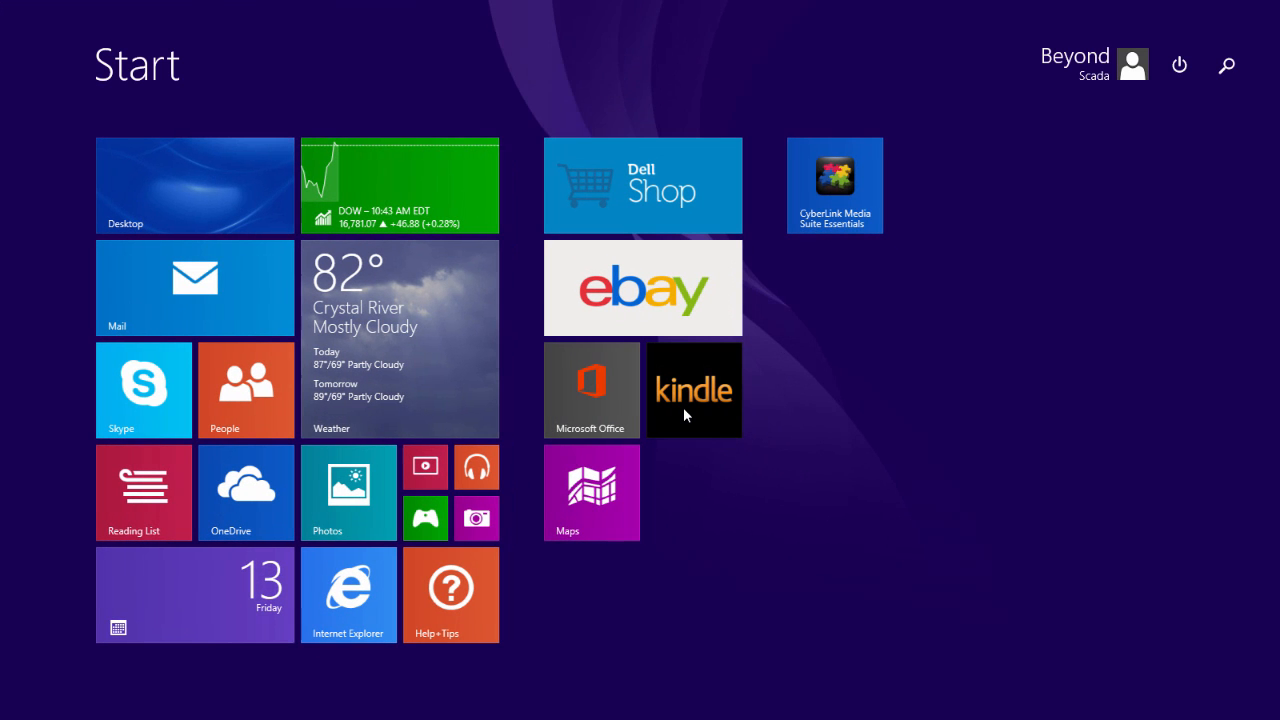
text(application Designer)
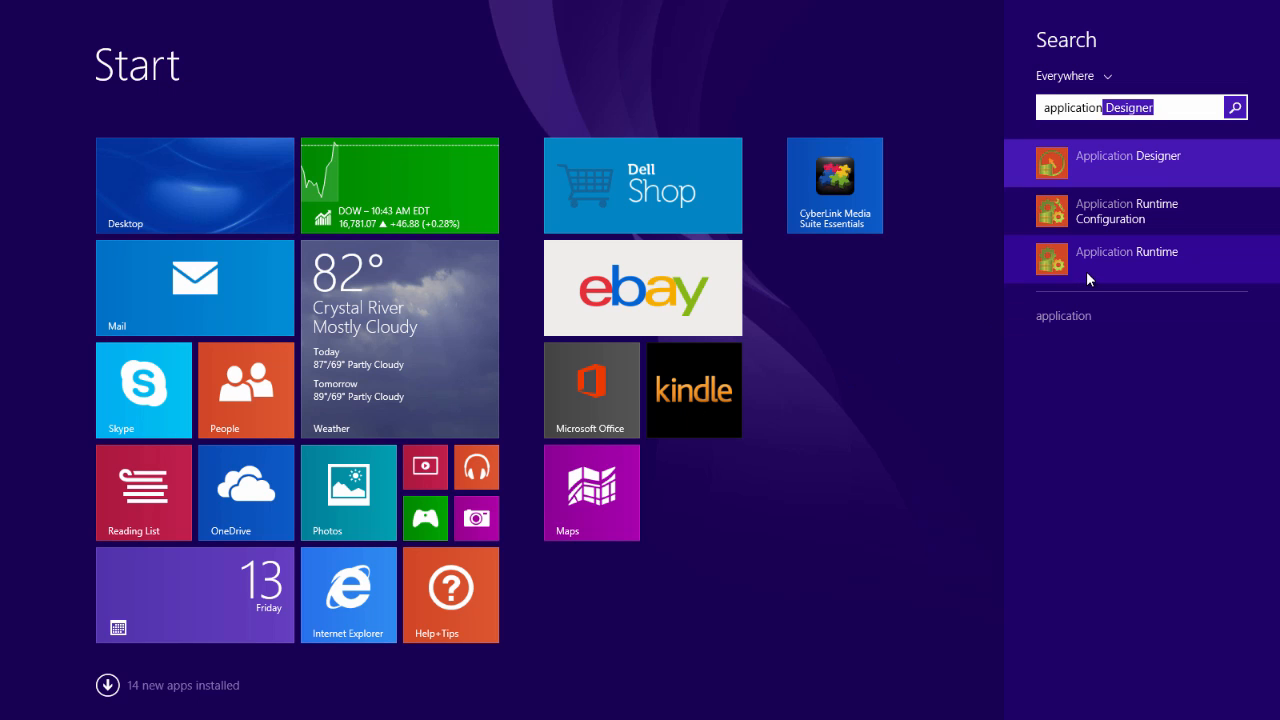
key(Return)
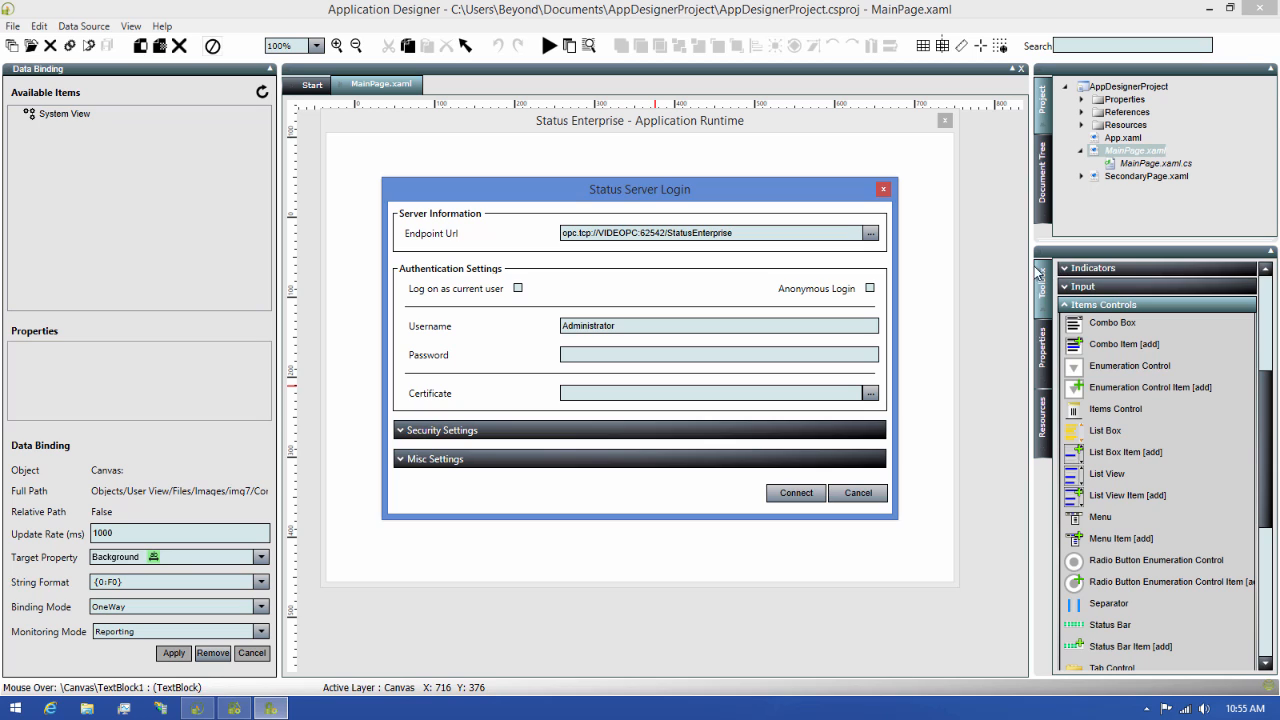
click(797, 494)
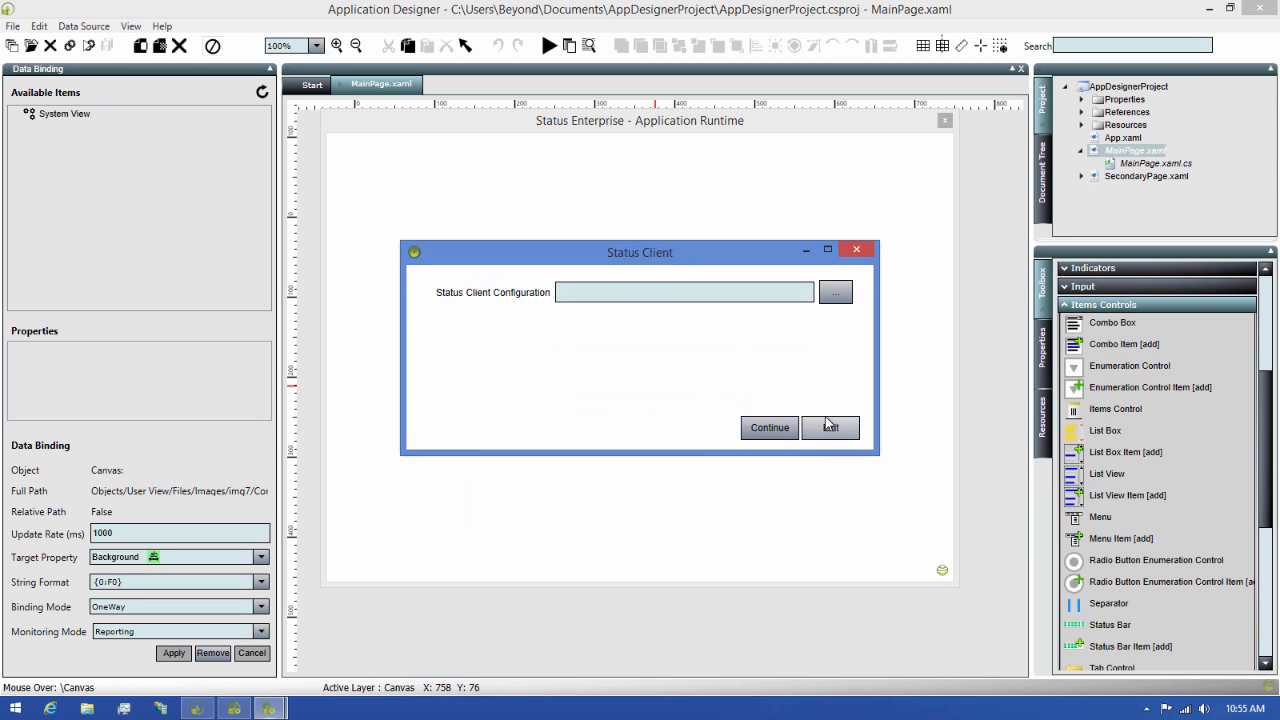
- Load StatusClientConfig.xml from the Desktop as the Status Client configuration and start the scheduled screens
click(837, 292)
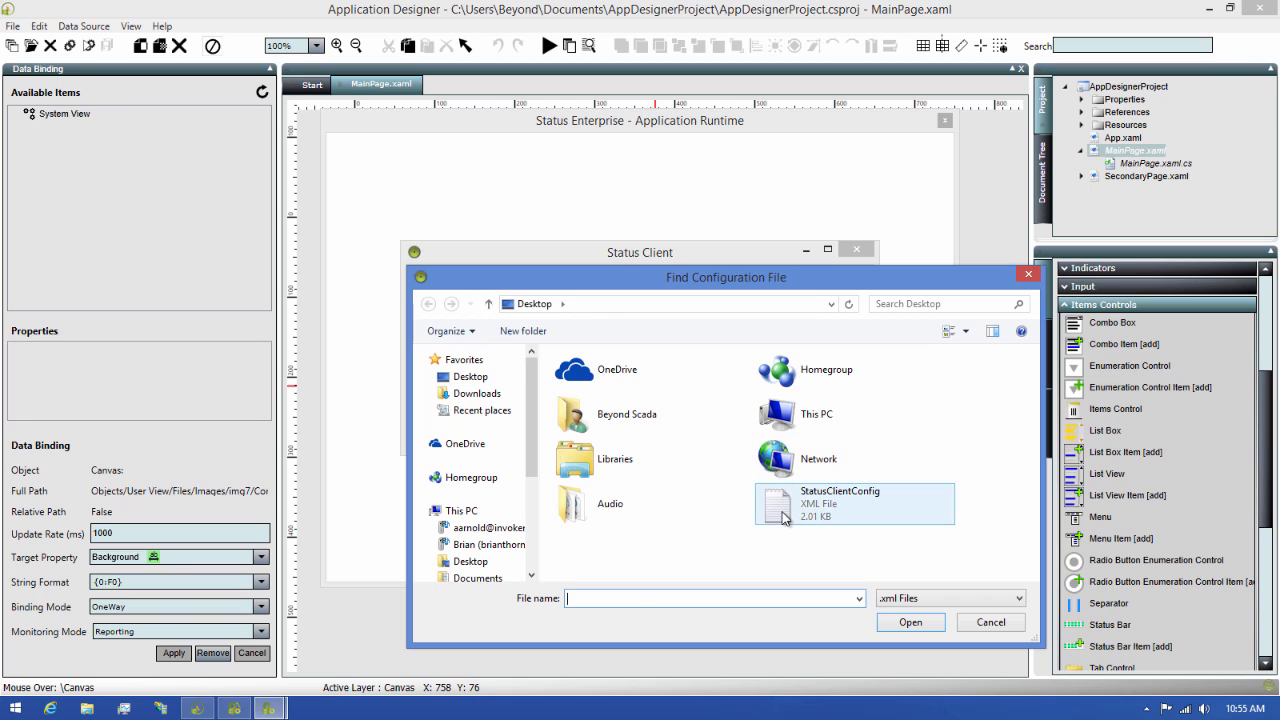
click(786, 516)
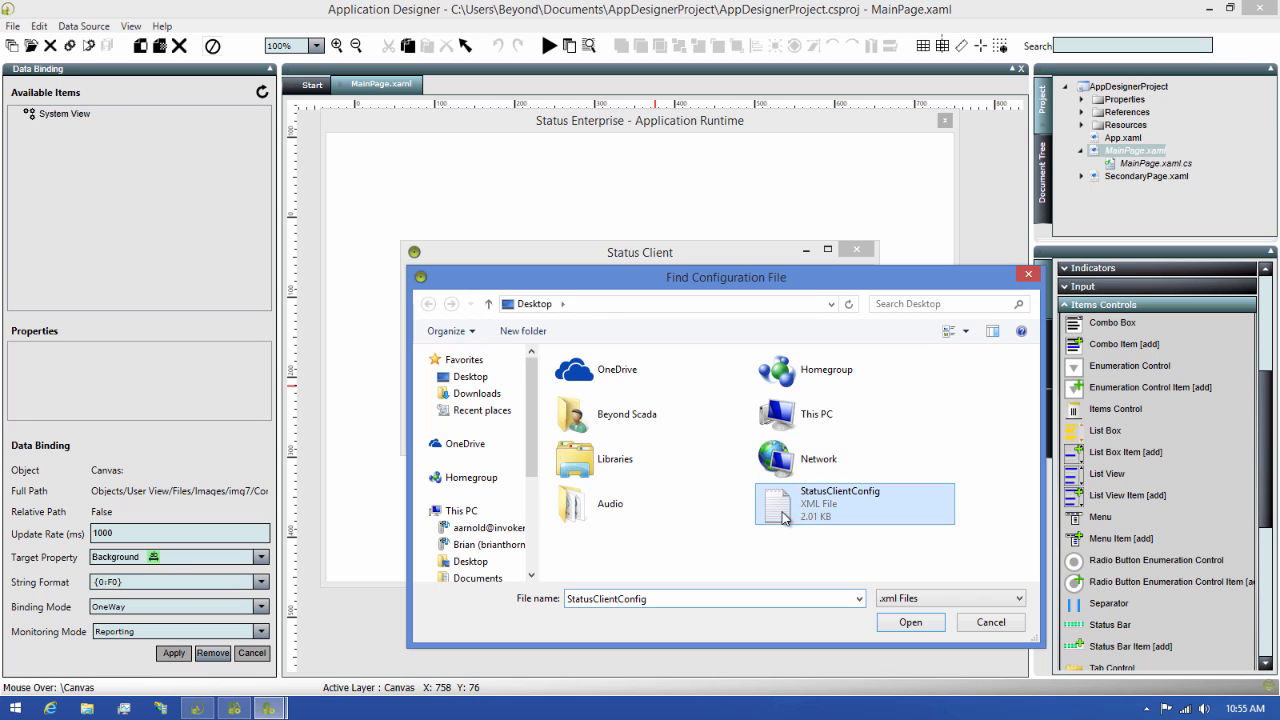
click(910, 624)
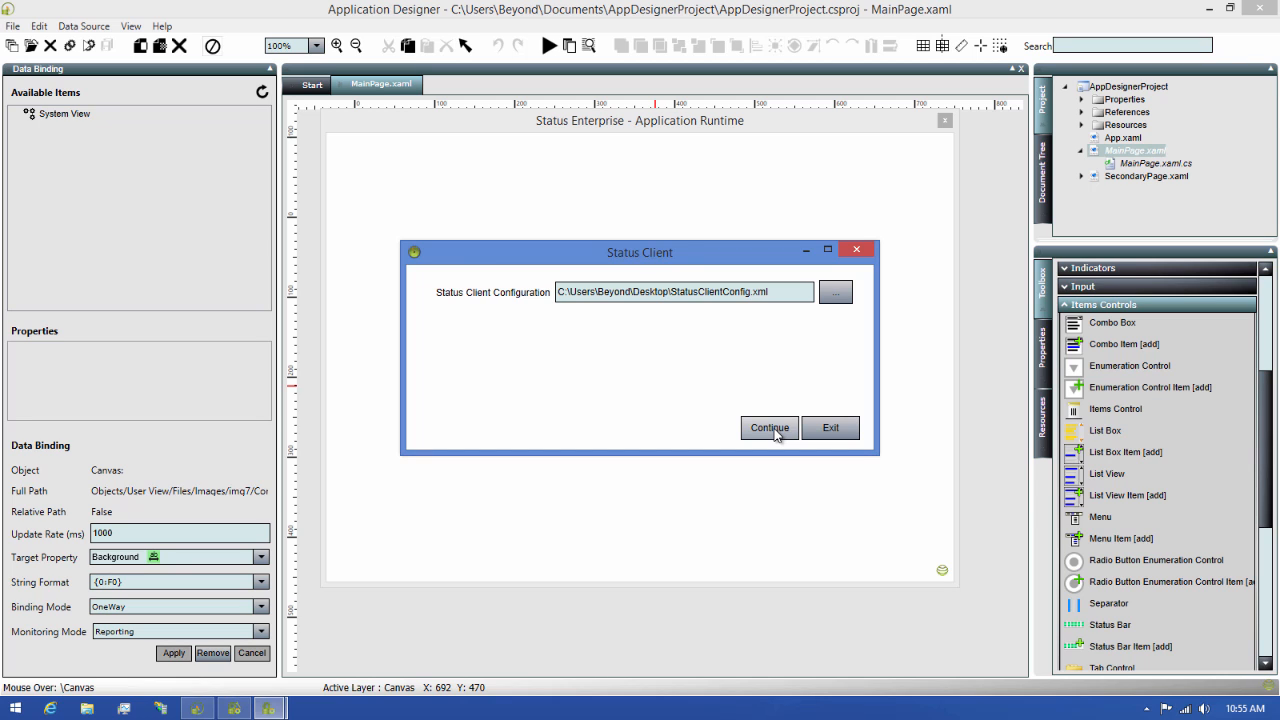
click(774, 428)
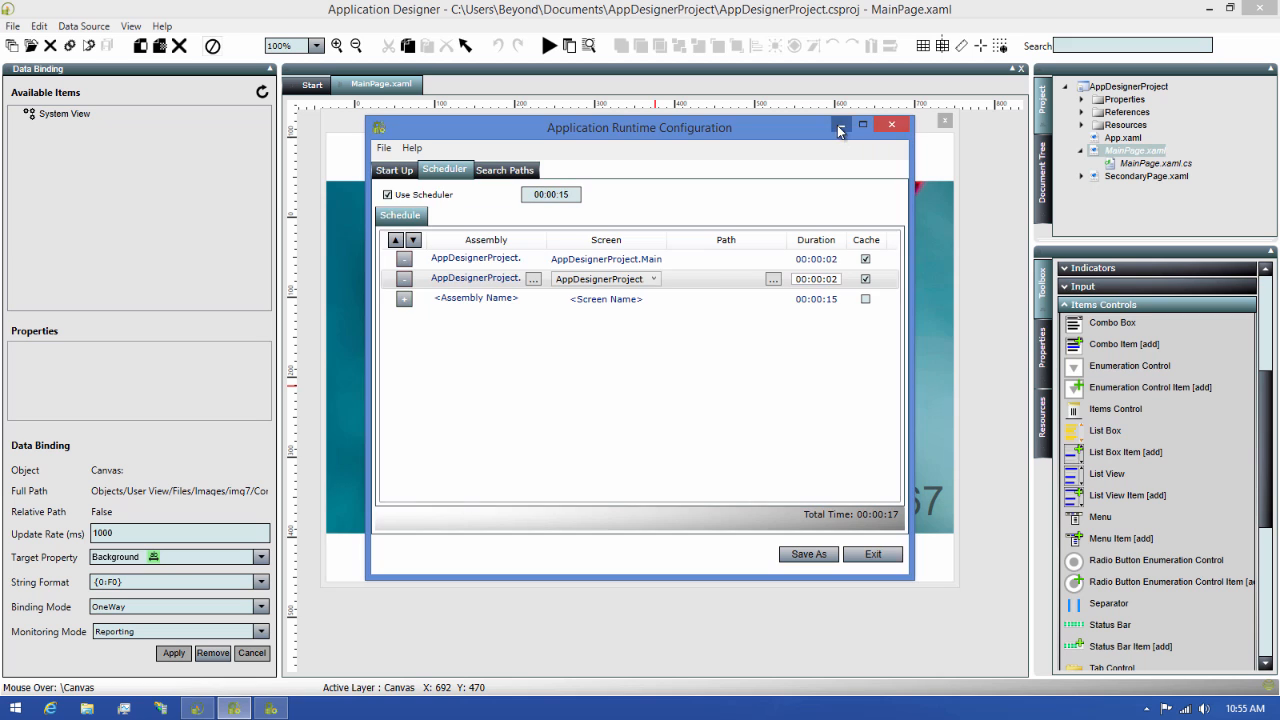
- Minimize the Application Runtime Configuration window and resize the Application Runtime window so the picture fills it without blank bands
click(893, 126)
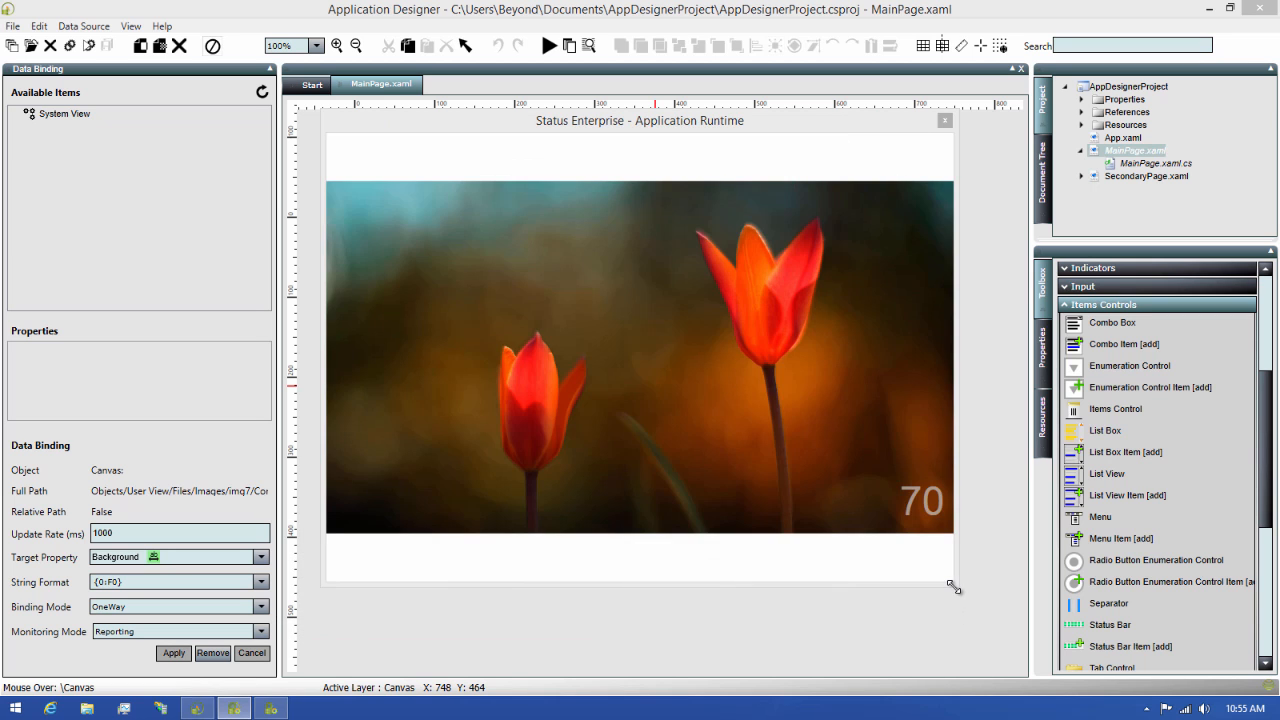
drag(957, 586, 984, 513)
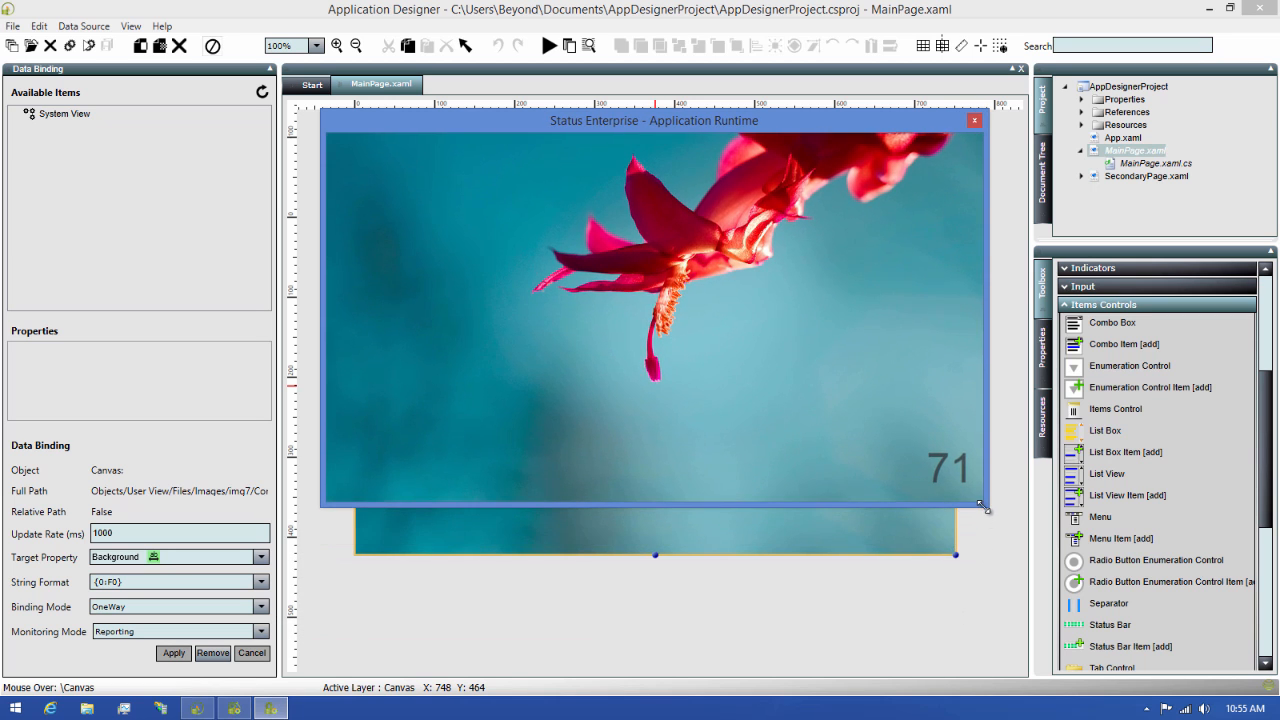